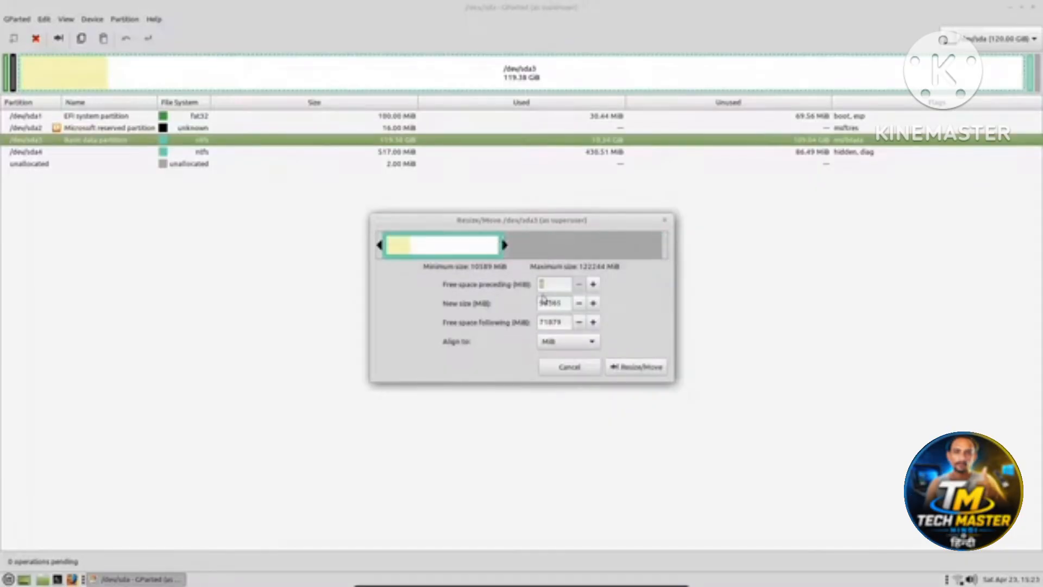
# Step: Shrink the /dev/sda3 basic data partition to about 49.18 GiB, leaving the free space after it
pyautogui.moveTo(544, 301); pyautogui.dragTo(562, 304)
pyautogui.click(548, 303)
pyautogui.moveTo(504, 246)
pyautogui.mouseDown()
pyautogui.moveTo(481, 248)
pyautogui.moveTo(509, 245)
pyautogui.mouseUp()
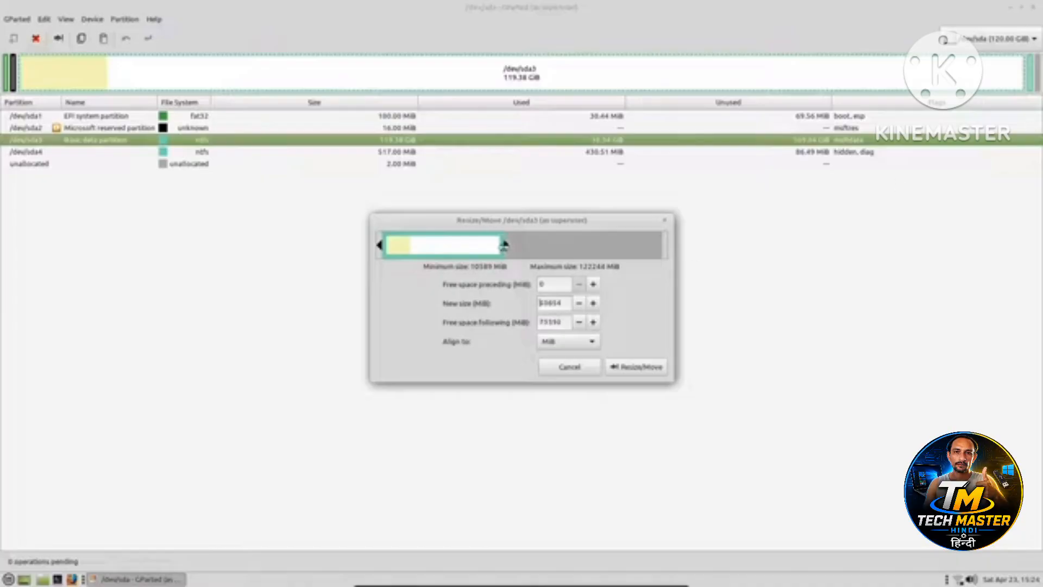
pyautogui.click(624, 367)
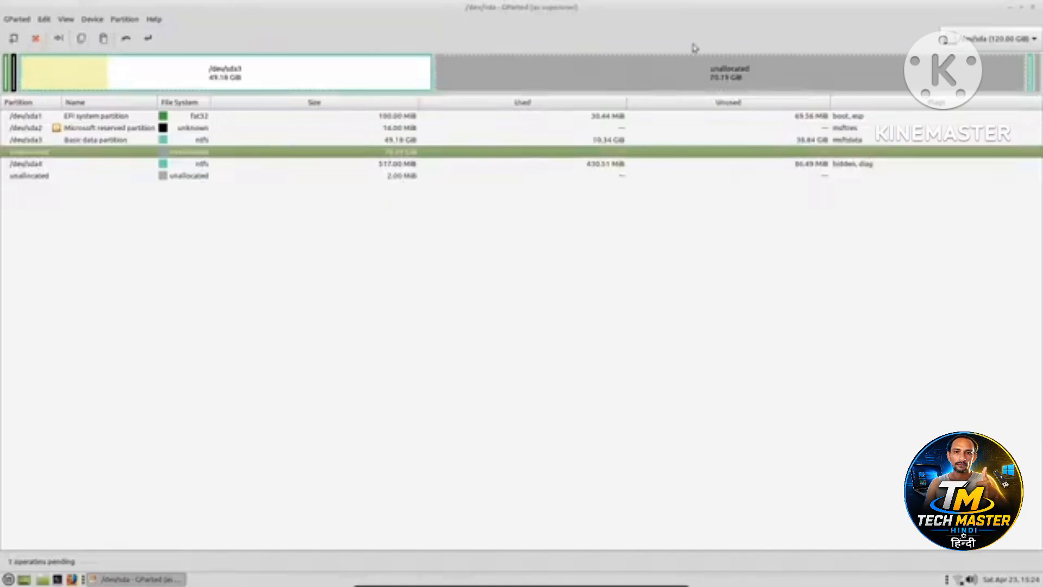
# Step: Move the 517 MiB /dev/sda4 partition directly behind /dev/sda3, with 0 MiB of free space preceding it
pyautogui.click(173, 168)
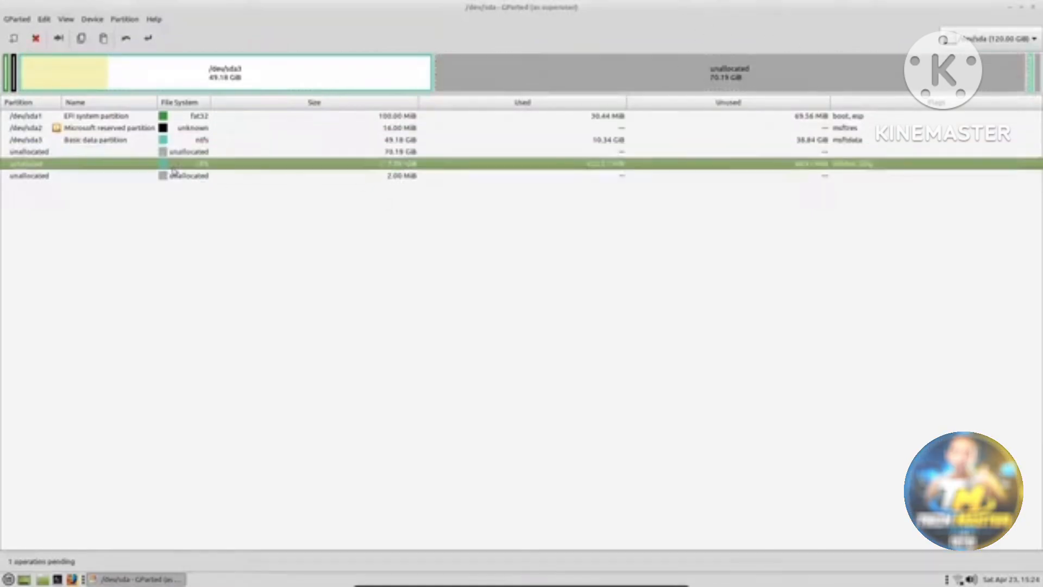
pyautogui.rightClick(183, 161)
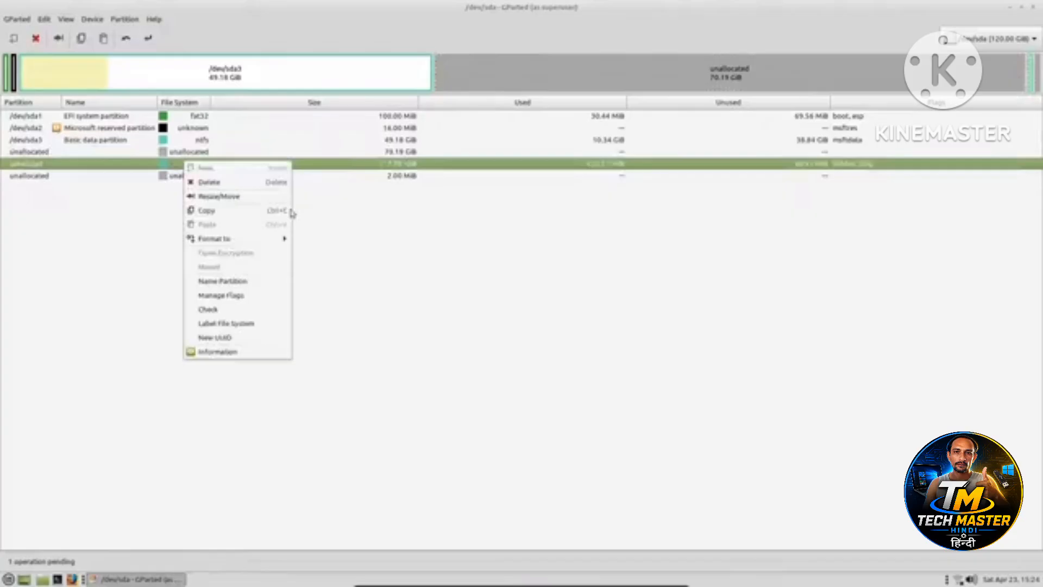
pyautogui.click(244, 197)
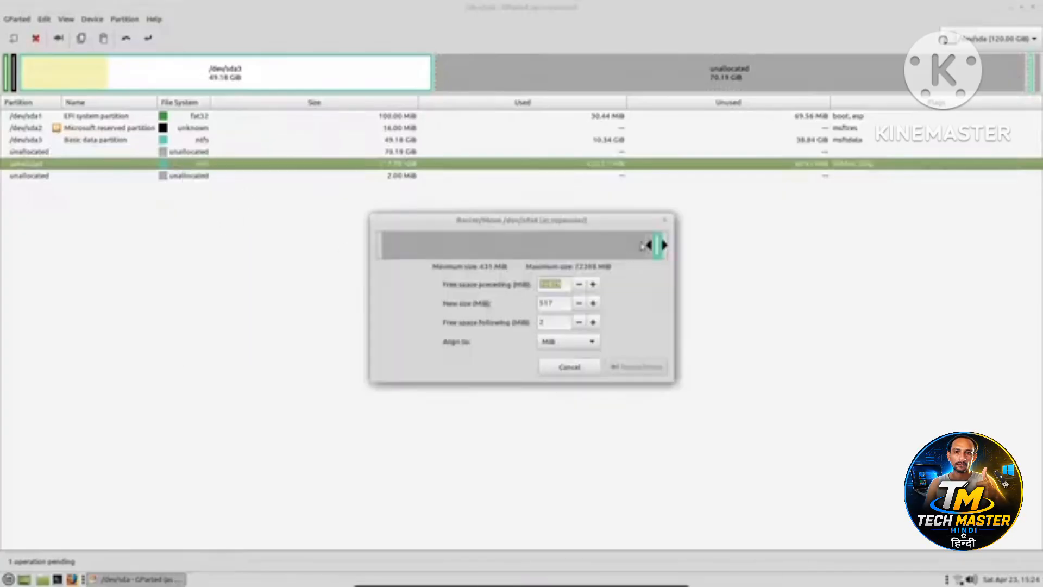
pyautogui.moveTo(656, 244); pyautogui.dragTo(293, 253)
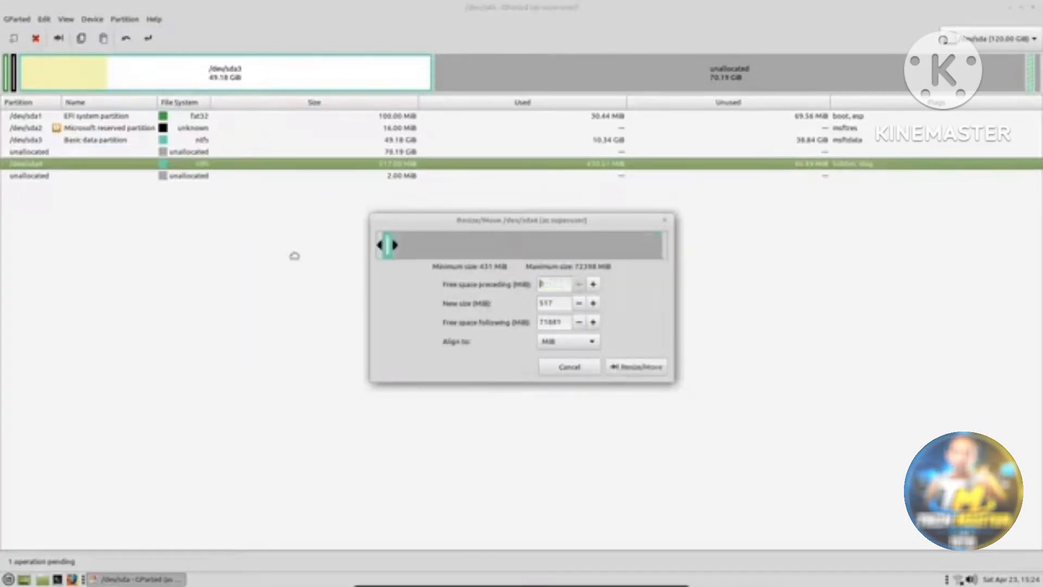
pyautogui.click(658, 374)
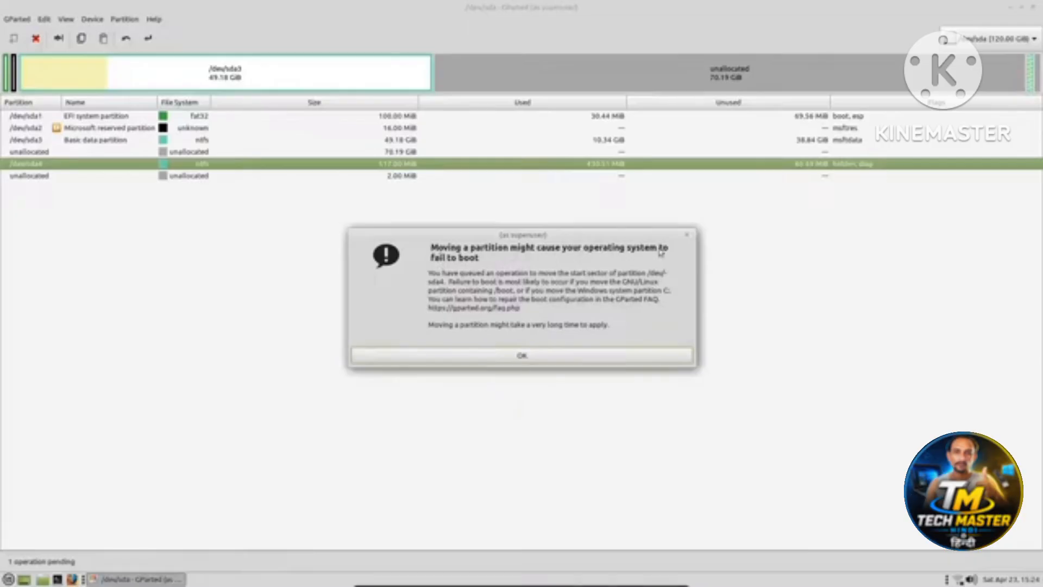
pyautogui.click(548, 357)
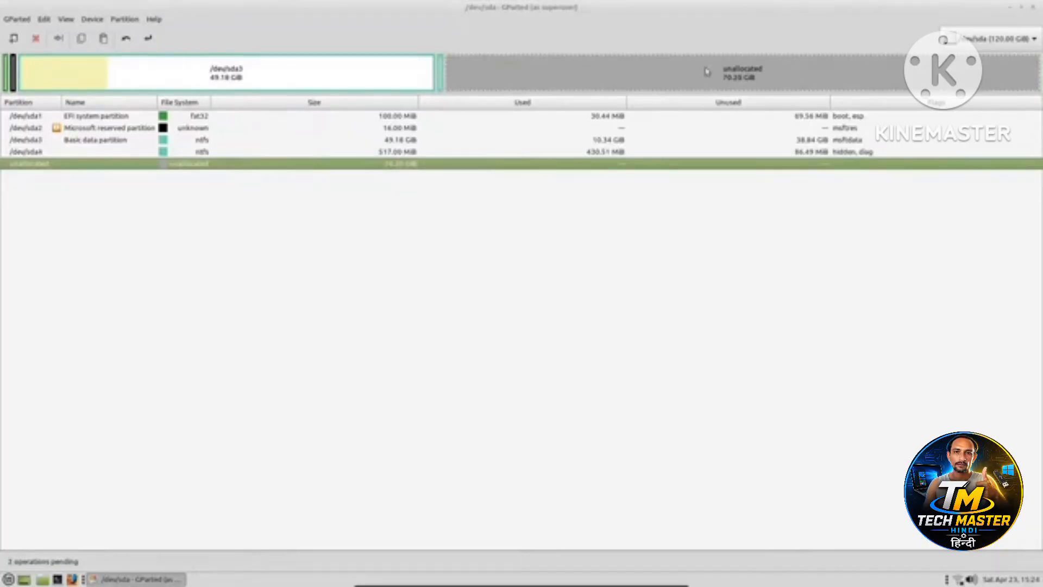
pyautogui.click(386, 127)
pyautogui.click(366, 142)
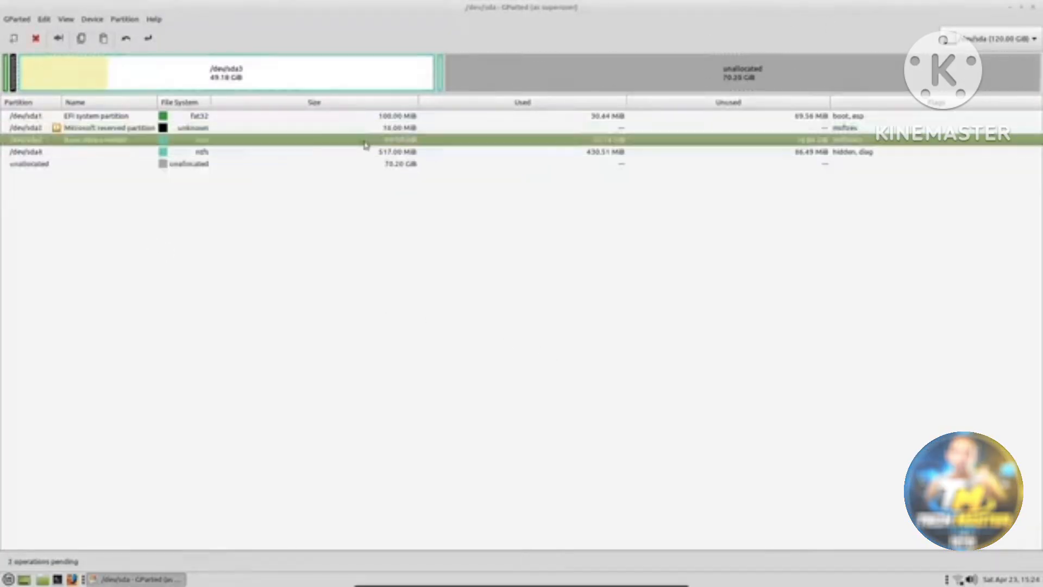
pyautogui.click(360, 151)
pyautogui.click(350, 163)
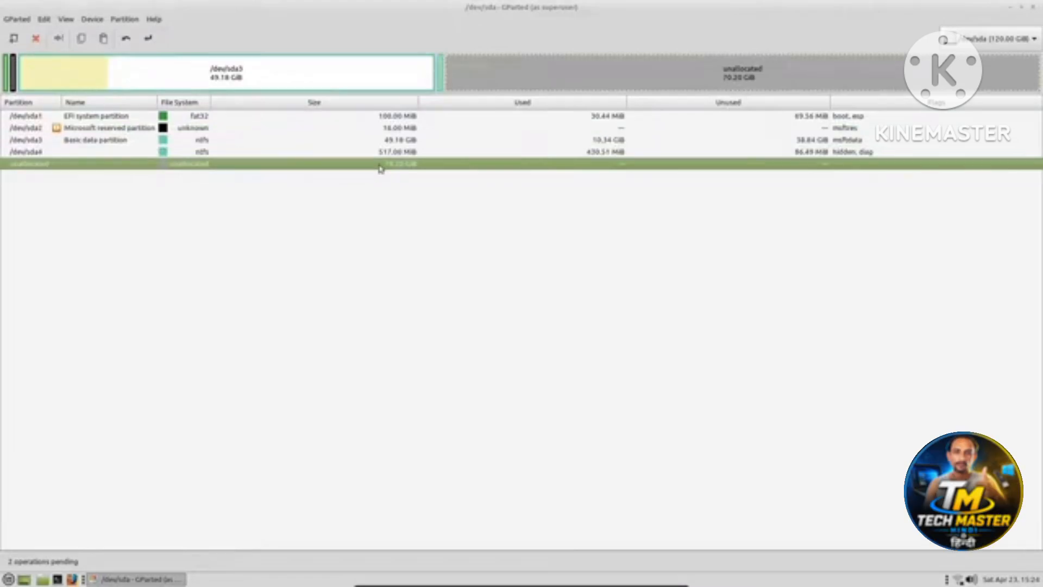
pyautogui.click(318, 116)
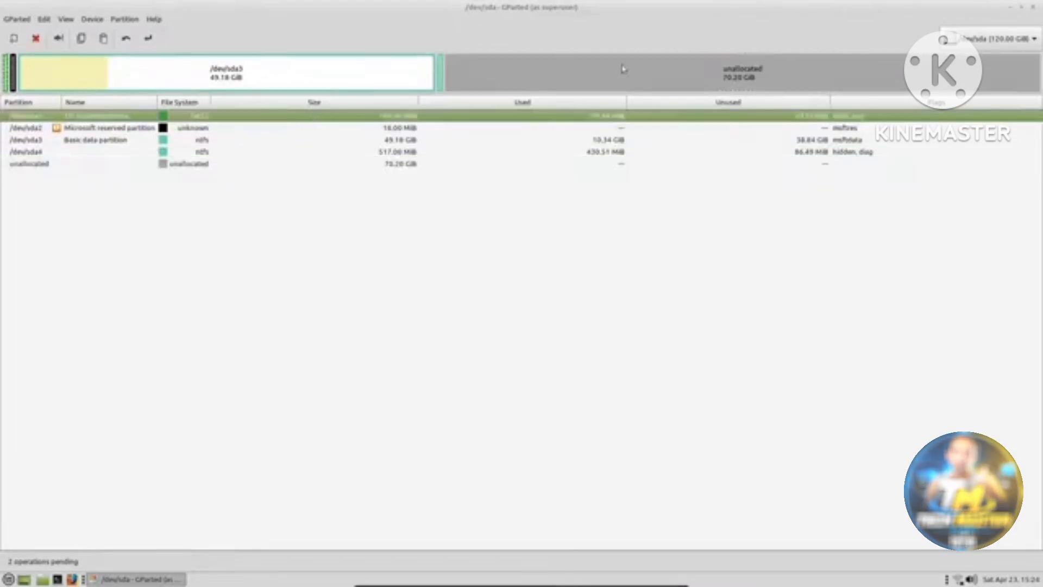
# Step: Apply the pending resize and move operations to the disk and close the completion report
pyautogui.click(148, 39)
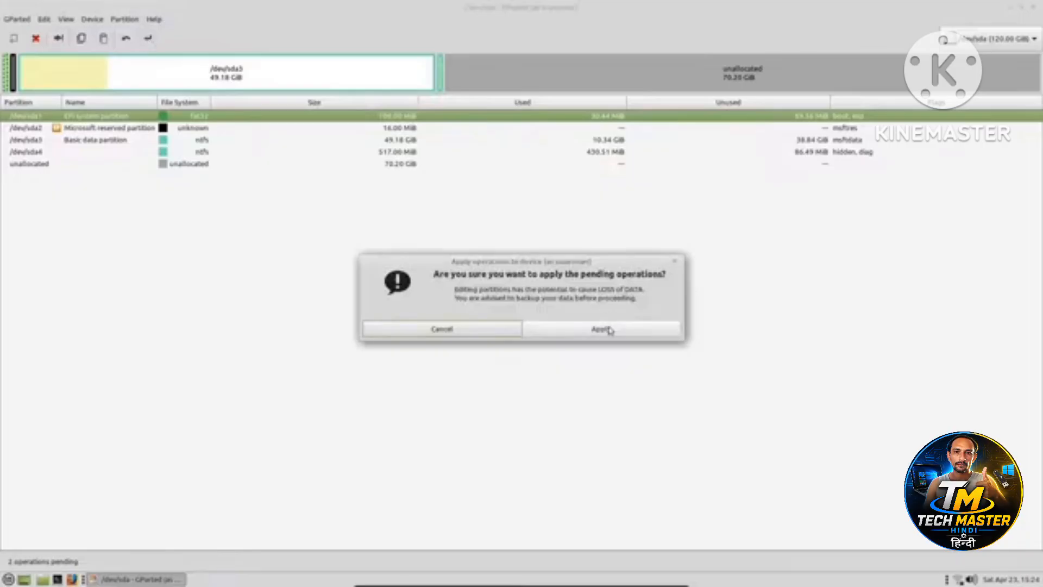
pyautogui.click(609, 329)
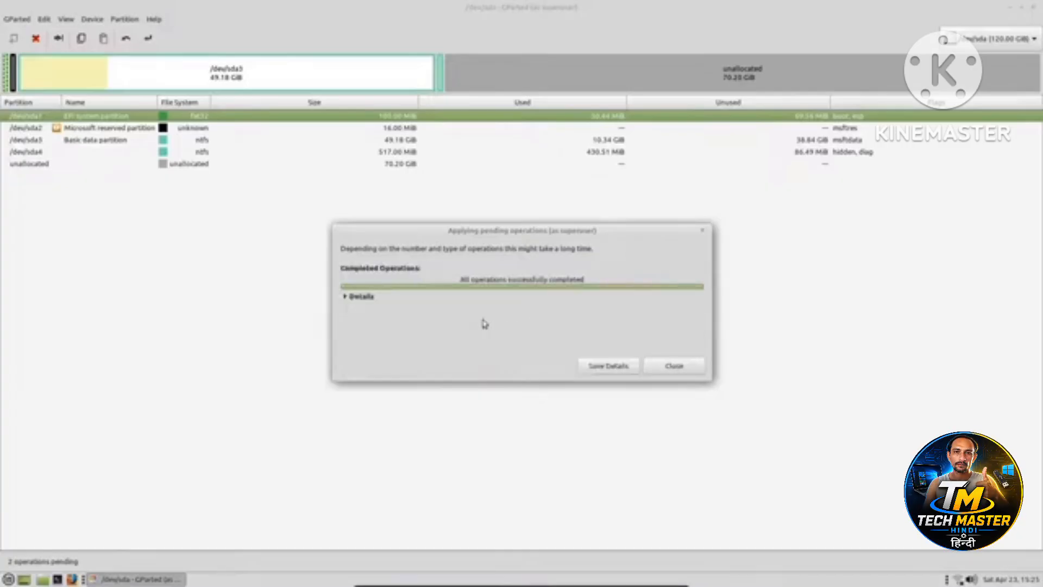
pyautogui.click(673, 366)
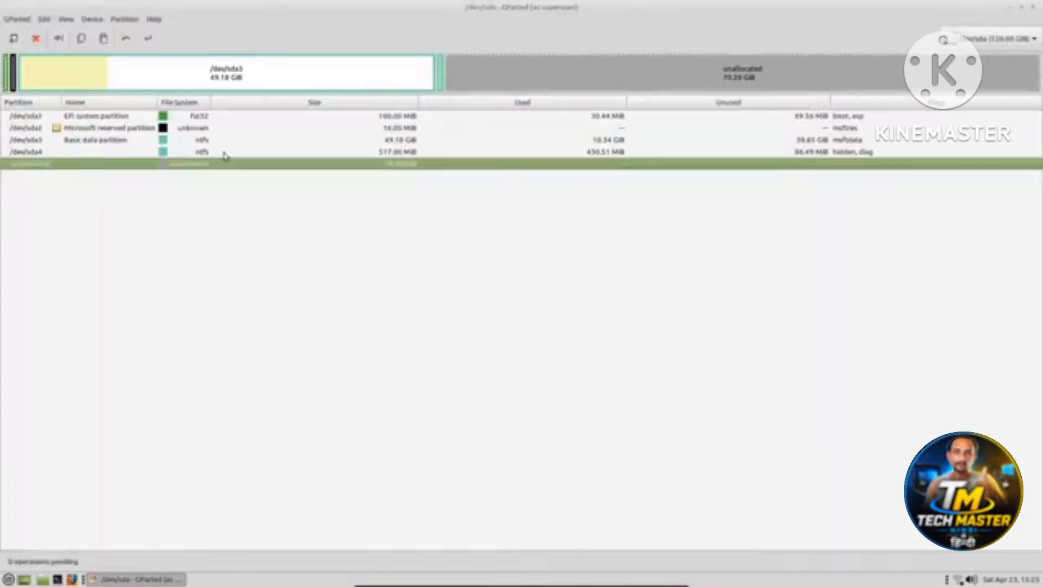
# Step: Examine the disk's new partition layout, including the EFI system partition, the Microsoft reserved partition and the unallocated space
pyautogui.click(215, 157)
pyautogui.click(373, 168)
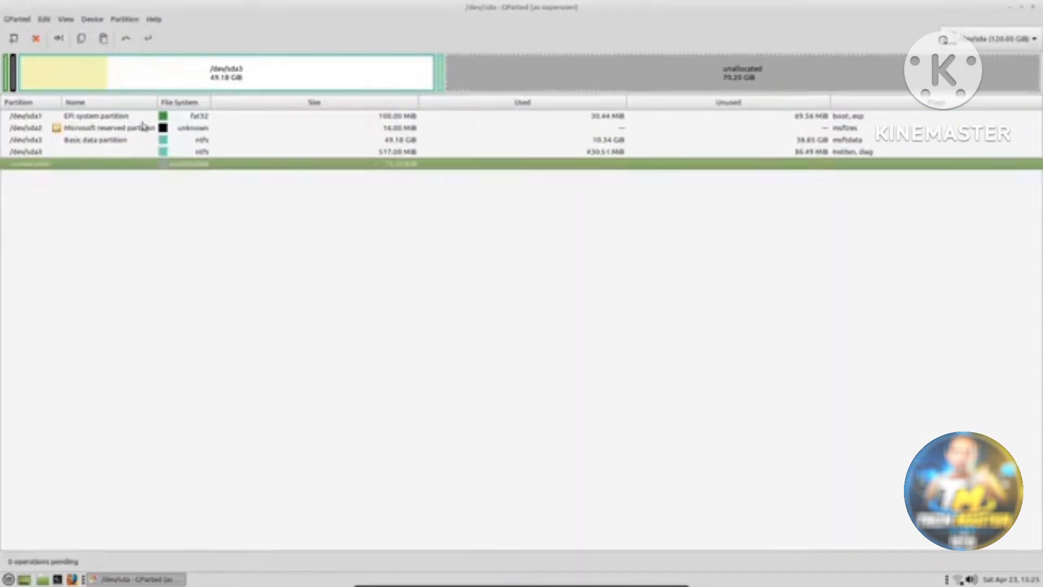
pyautogui.click(173, 151)
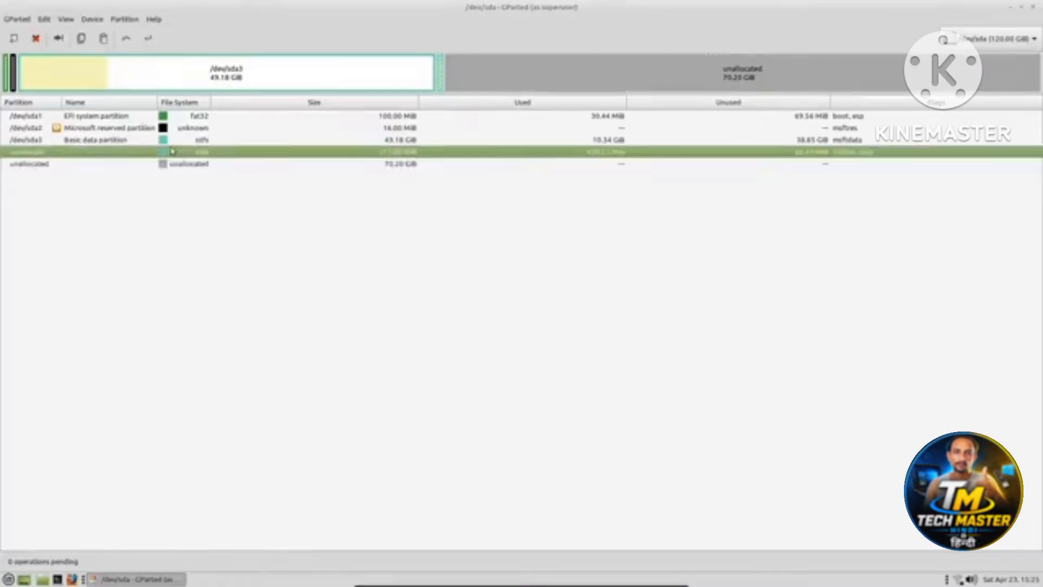
pyautogui.click(211, 122)
pyautogui.rightClick(211, 120)
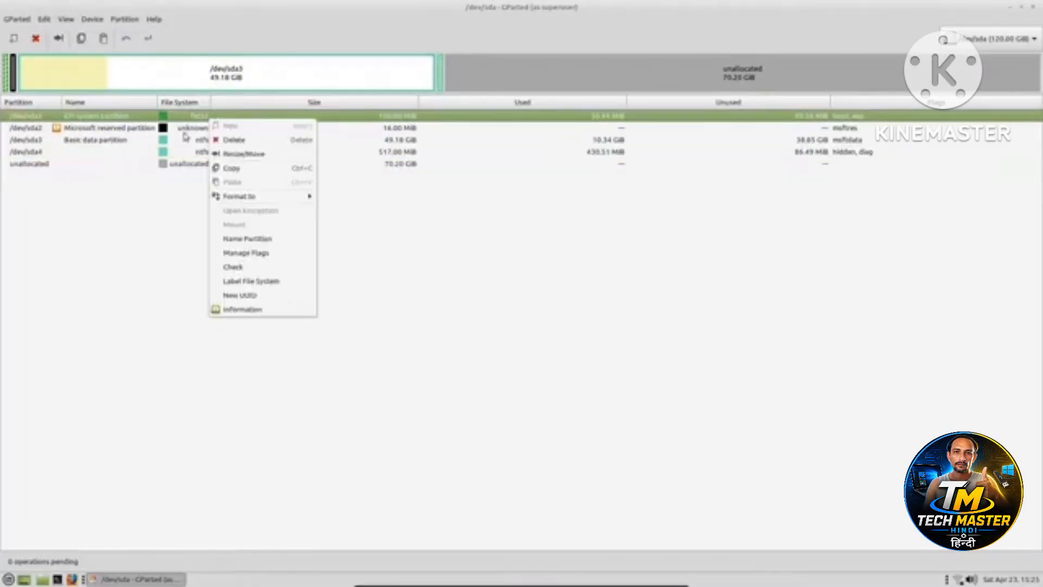
pyautogui.click(122, 130)
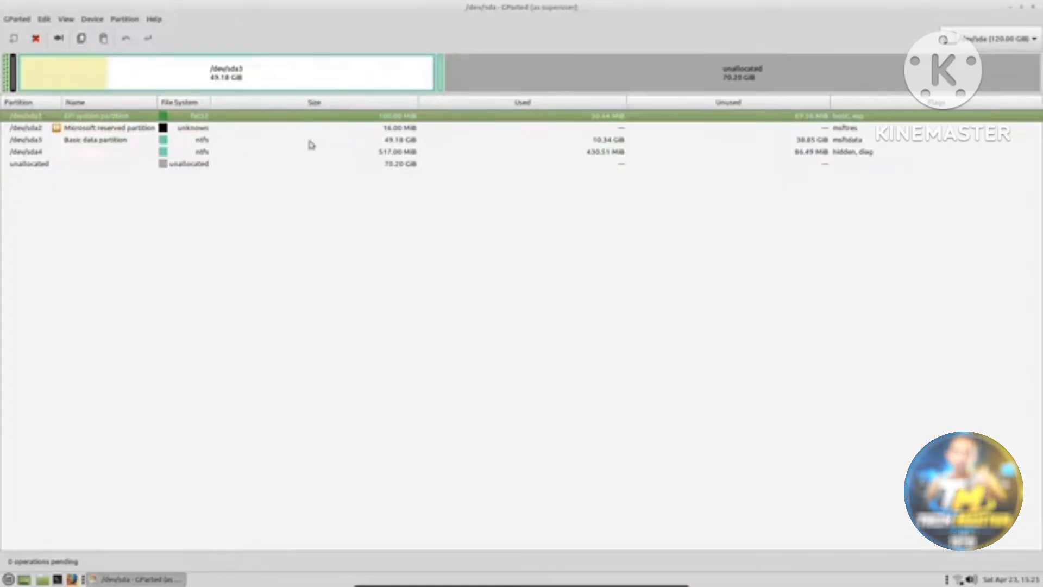
pyautogui.click(283, 131)
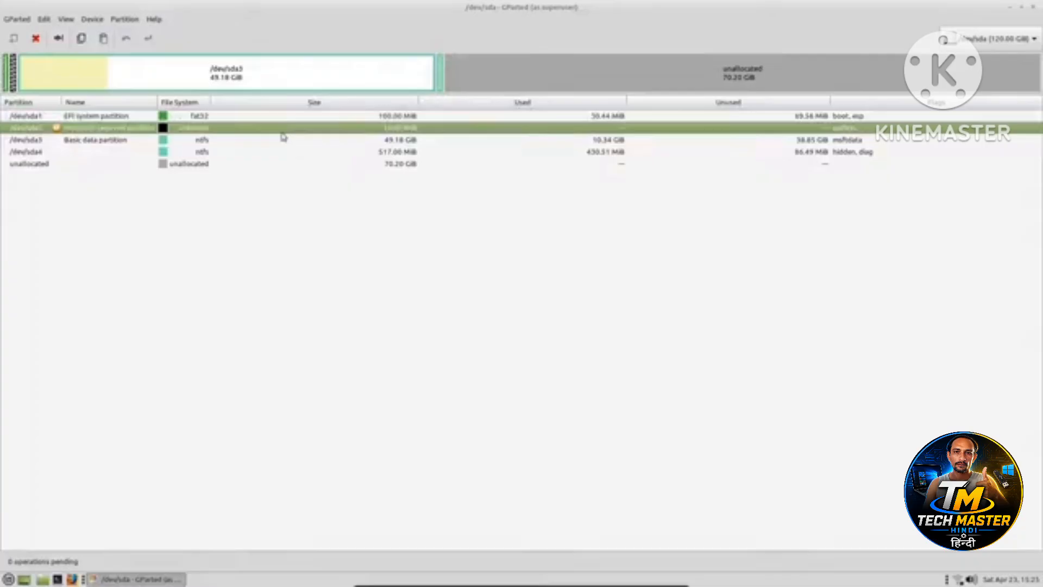
pyautogui.click(250, 155)
pyautogui.click(218, 143)
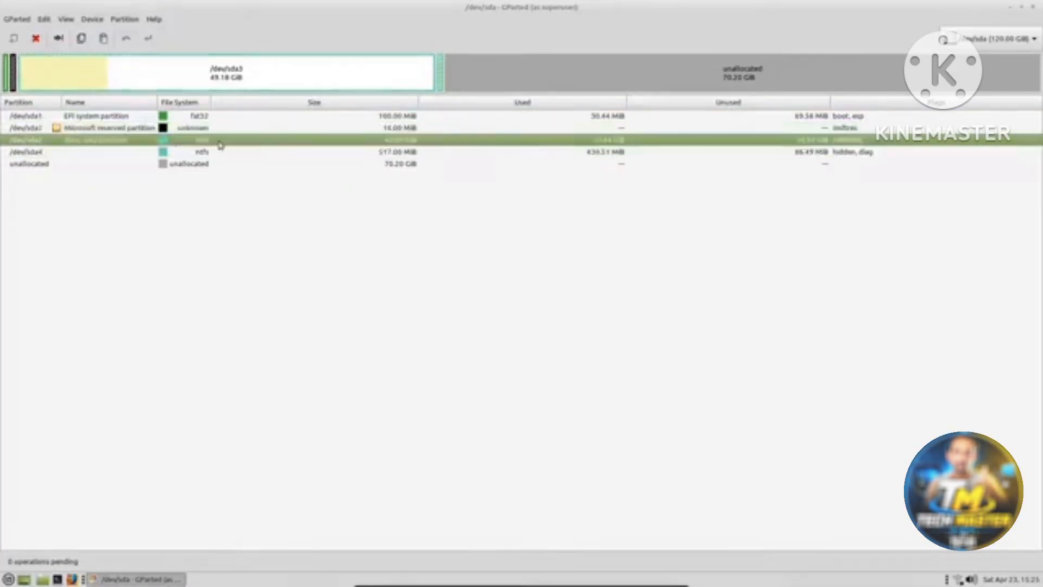
pyautogui.click(190, 130)
pyautogui.rightClick(192, 130)
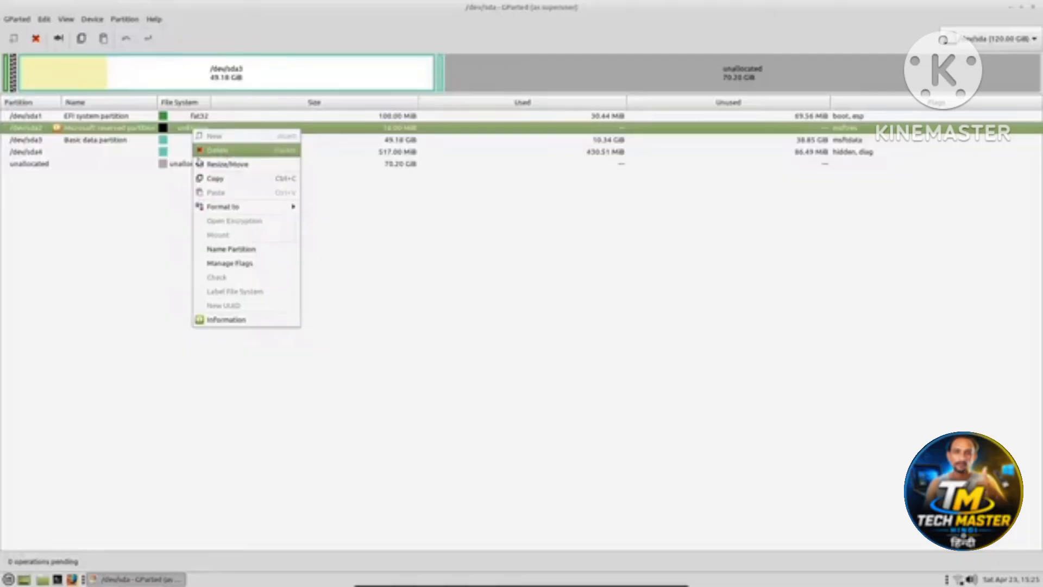
pyautogui.click(42, 163)
pyautogui.rightClick(131, 132)
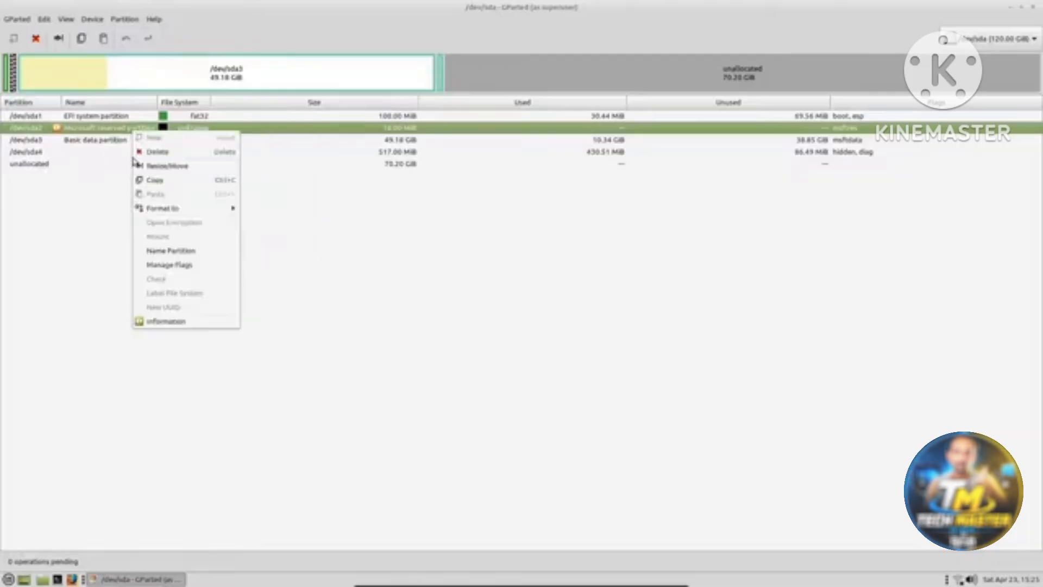
pyautogui.click(84, 163)
pyautogui.click(85, 165)
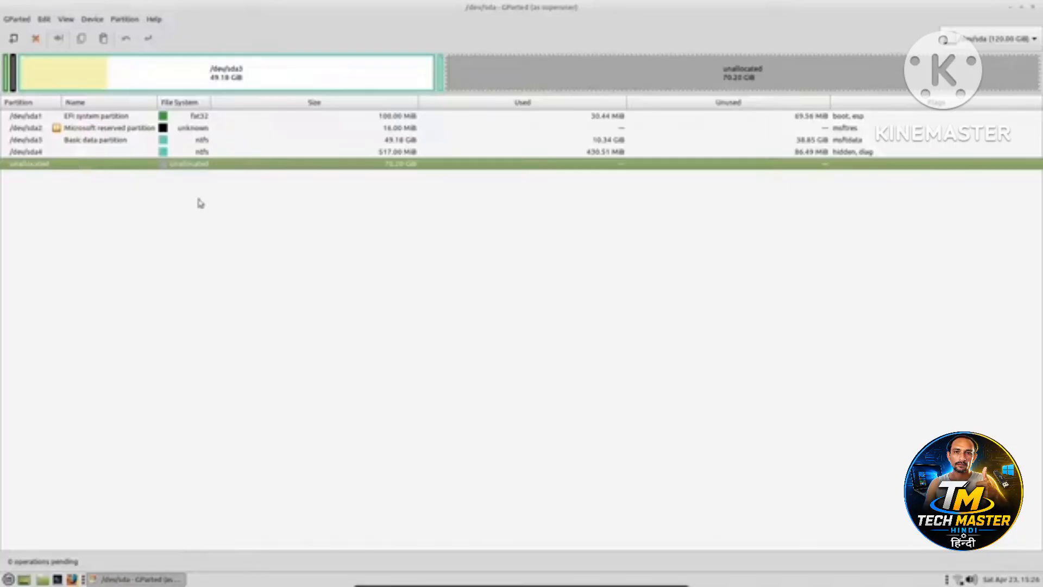
# Step: Close the GParted partition editor
pyautogui.doubleClick(495, 4)
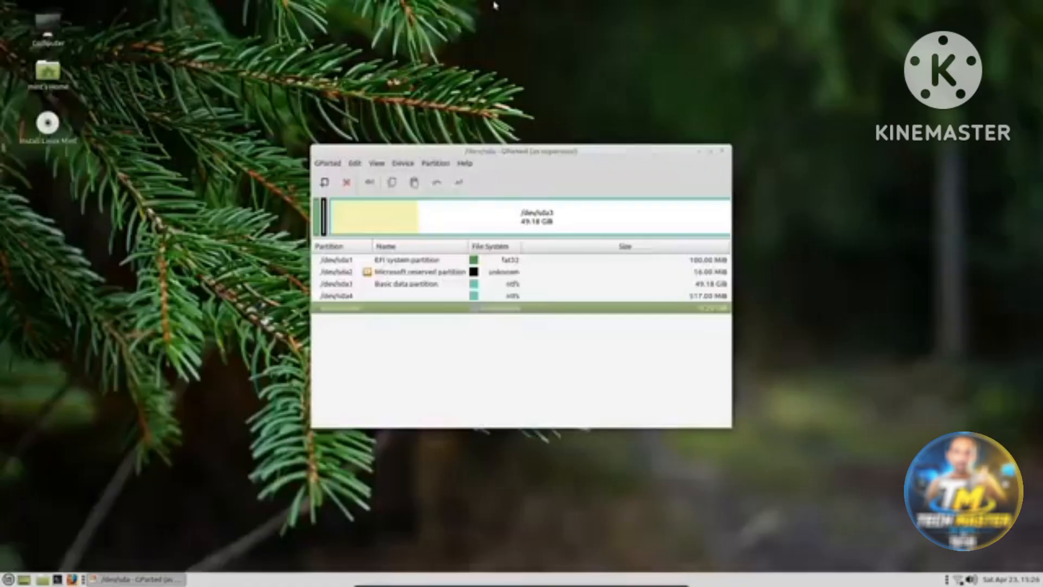
pyautogui.click(724, 153)
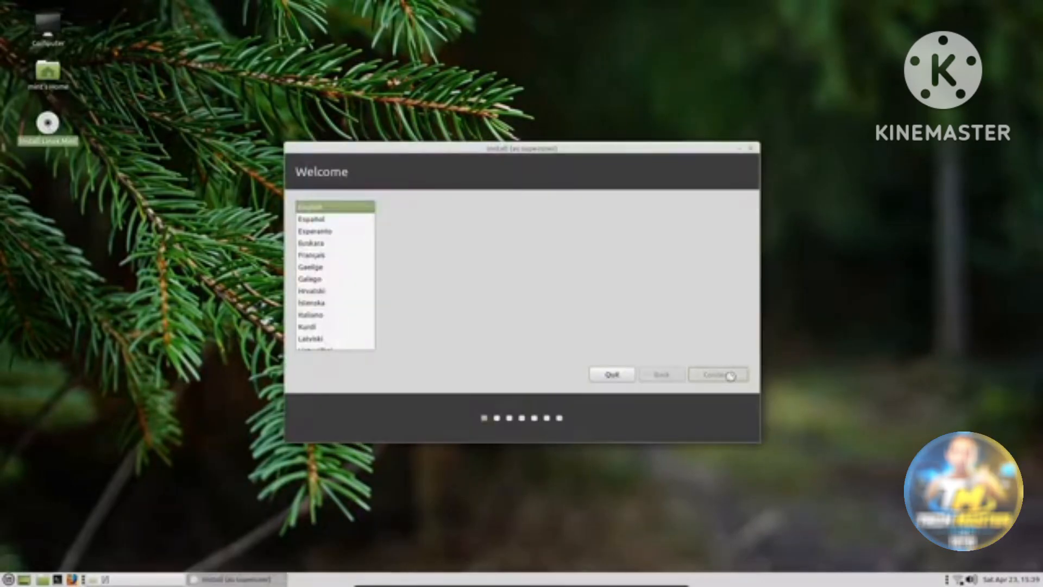
# Step: Advance through the Linux Mint installer in English, without installing the multimedia codecs
pyautogui.click(730, 375)
pyautogui.click(730, 375)
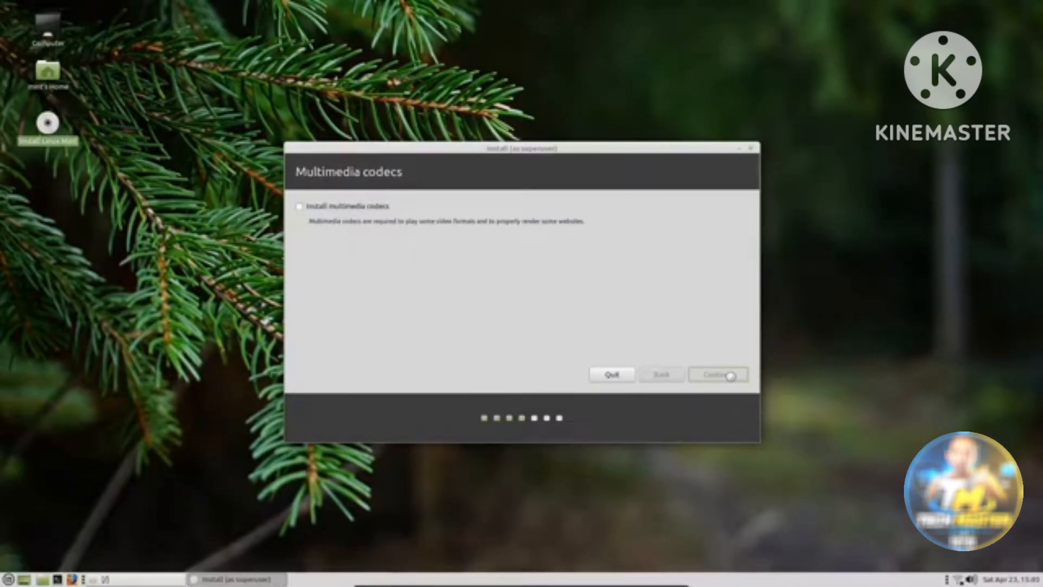
pyautogui.click(730, 375)
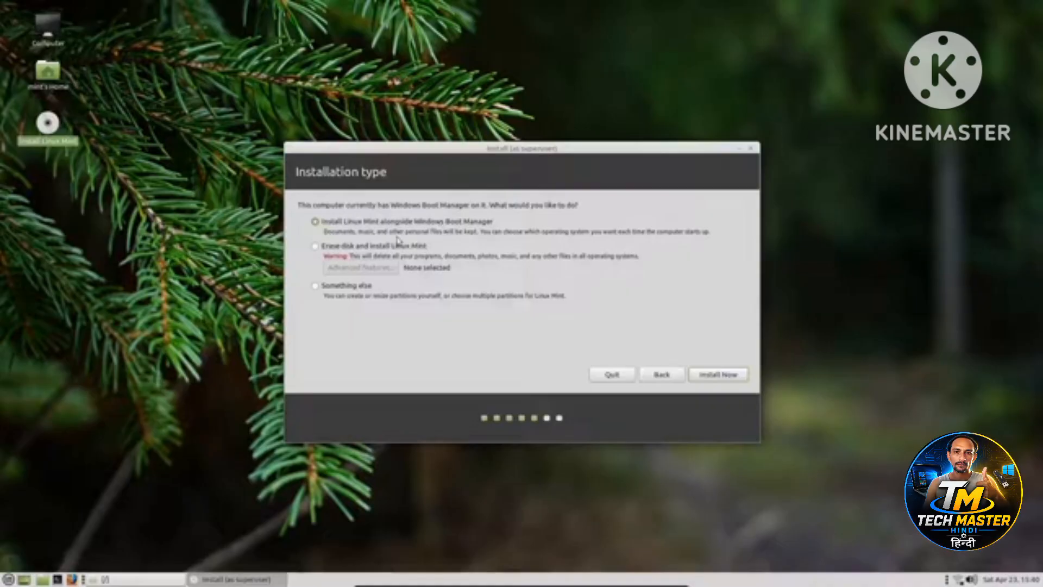
# Step: Choose Something else as the installation type and continue to manual partitioning
pyautogui.click(374, 249)
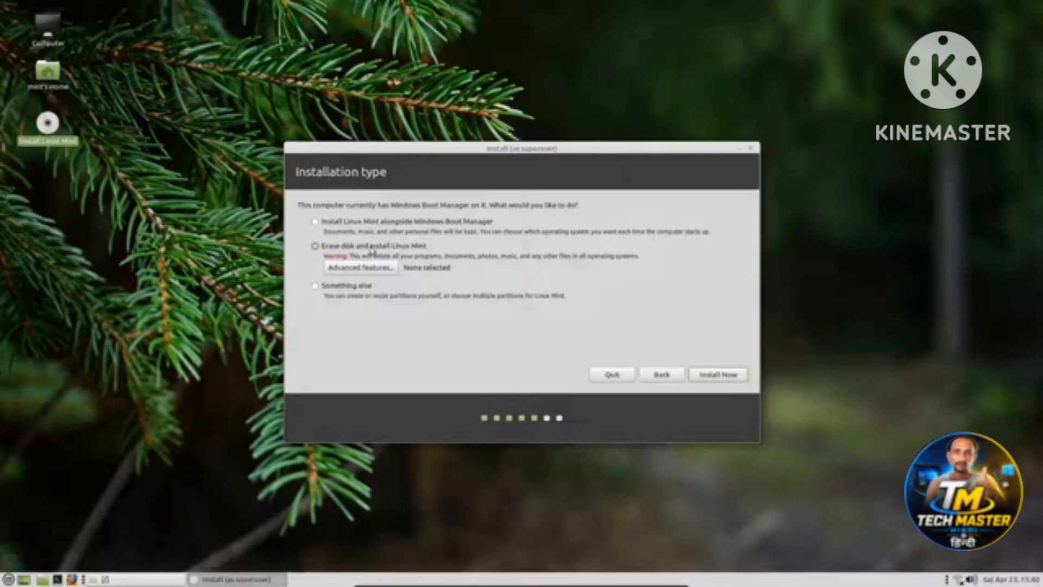
pyautogui.click(363, 288)
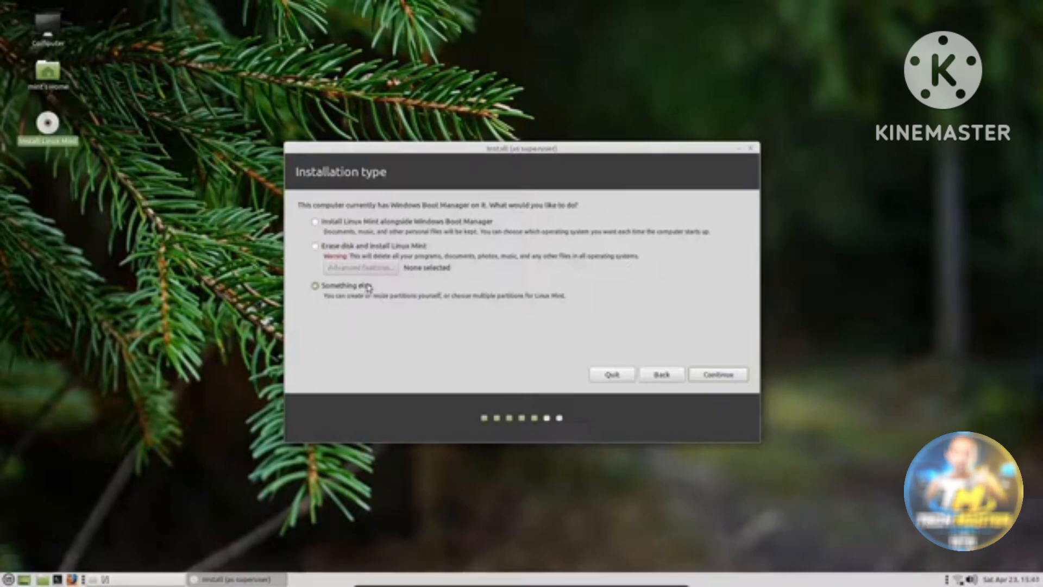
pyautogui.click(738, 376)
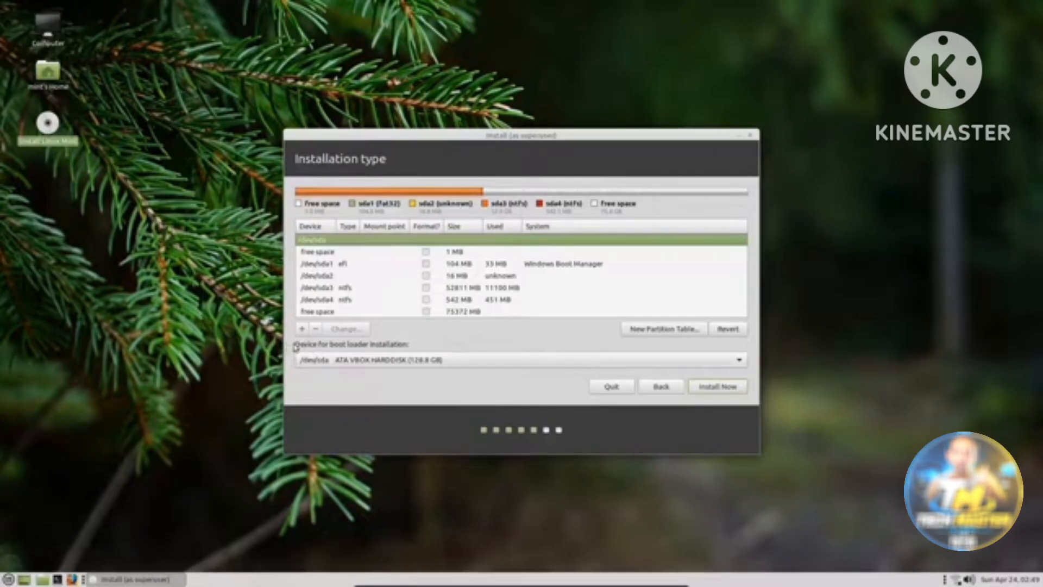
# Step: Check the device for boot loader installation and select the /dev/sda1 efi partition in the partition table
pyautogui.click(395, 366)
pyautogui.click(396, 366)
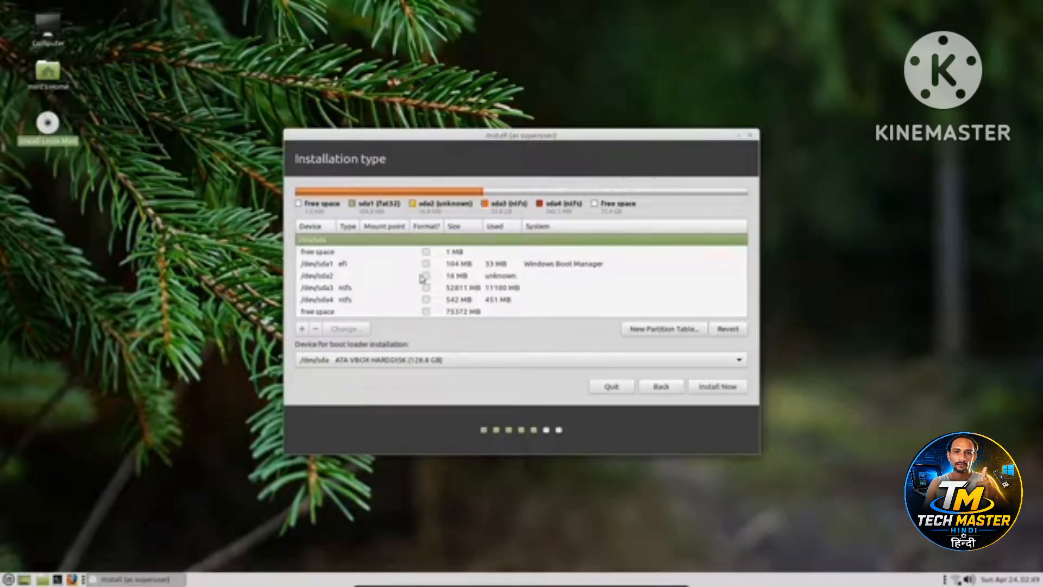
pyautogui.click(347, 265)
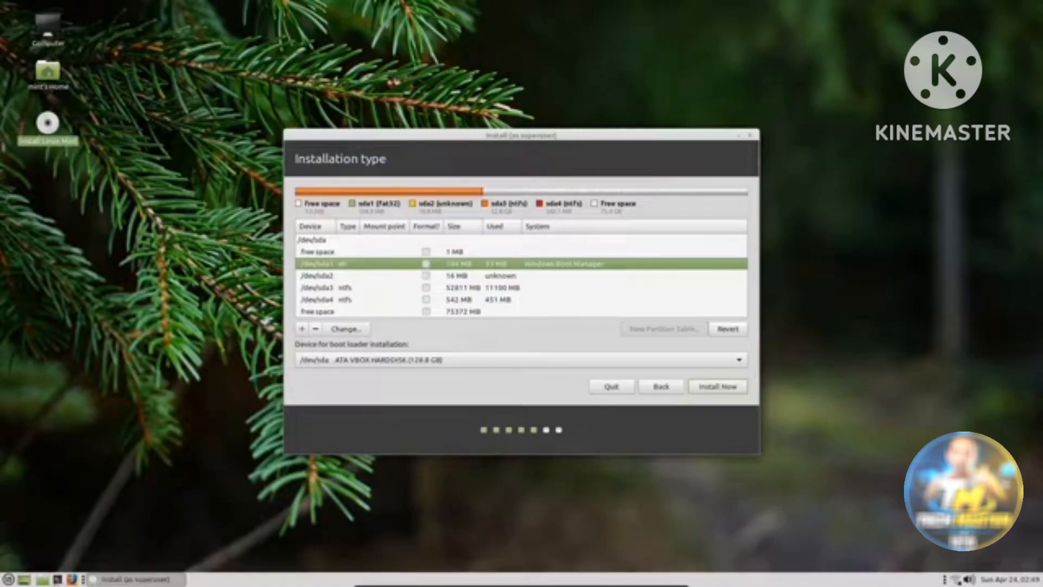
# Step: Open a terminal beside the installer and run sudo blkid /dev/sda to check the disk's partition table type
pyautogui.click(57, 581)
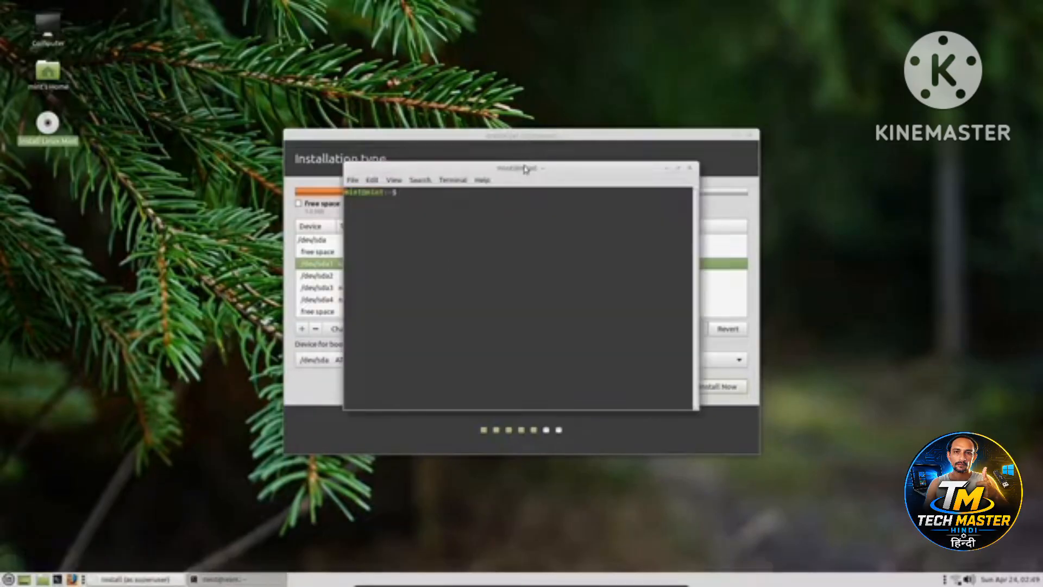
pyautogui.moveTo(530, 169); pyautogui.dragTo(689, 248)
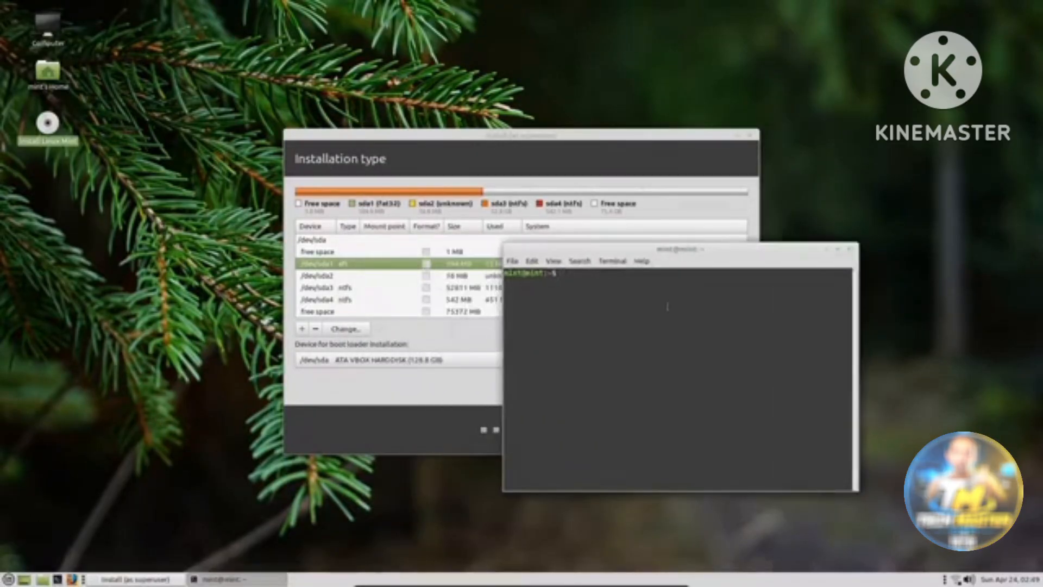
pyautogui.write('sudo')
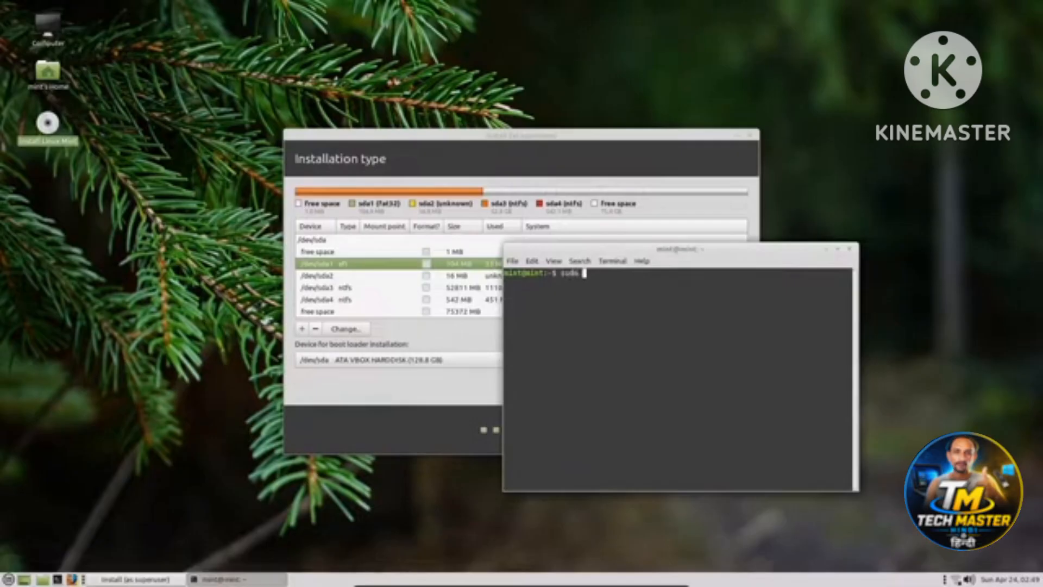
pyautogui.write(' blk')
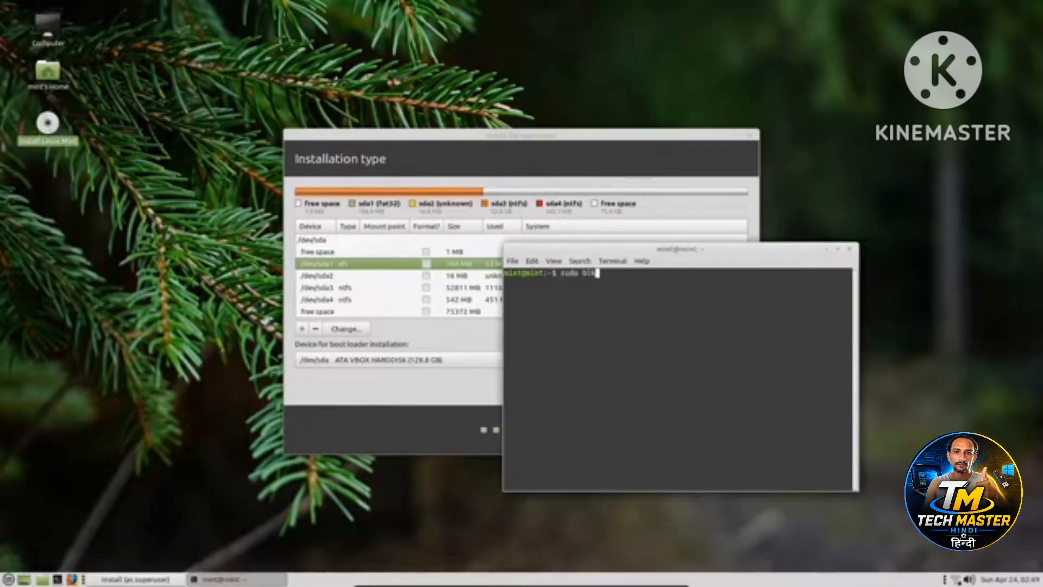
pyautogui.write('id /de')
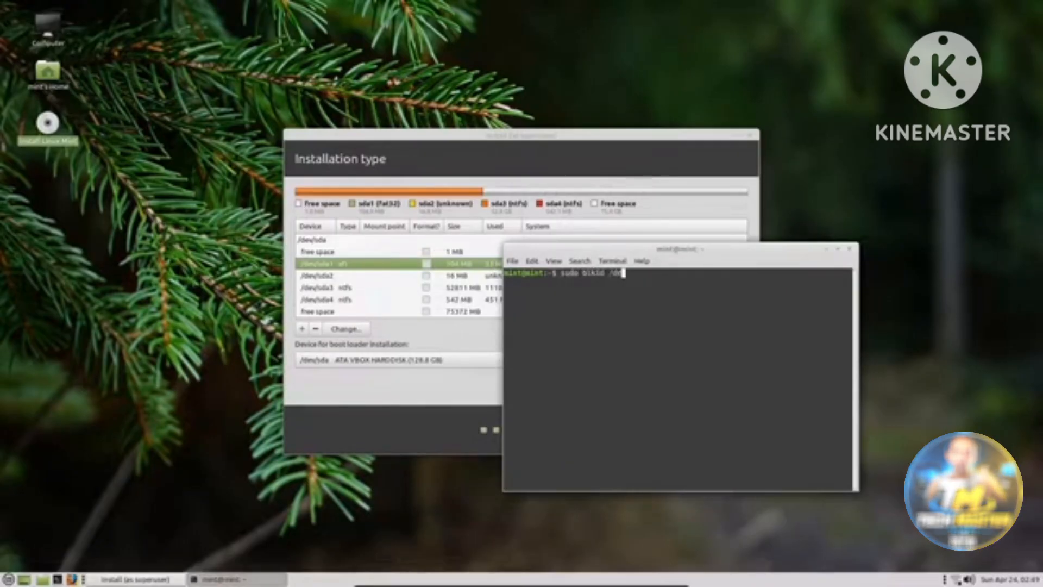
pyautogui.write('v/sda')
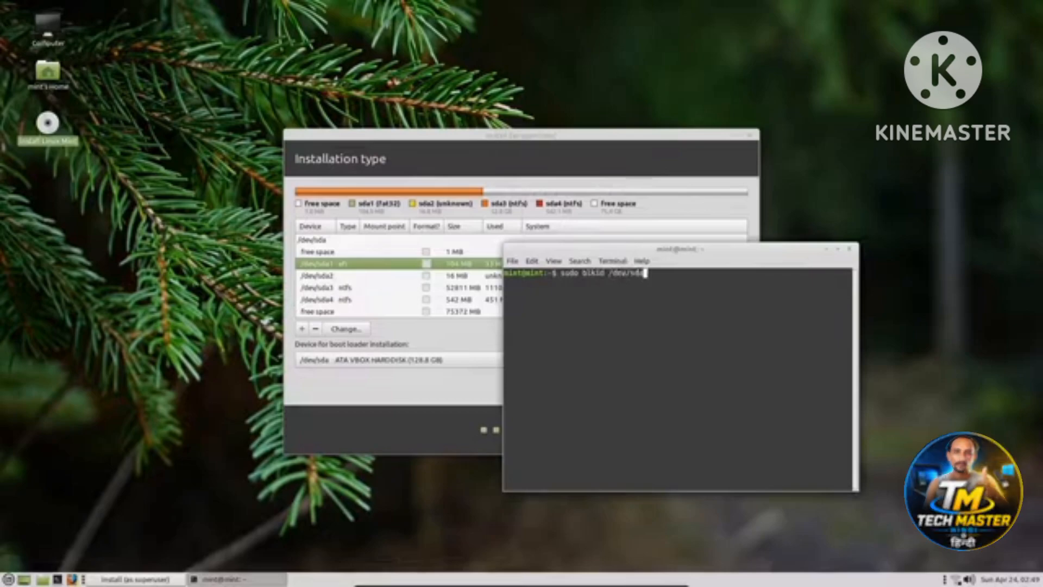
pyautogui.press('Return')
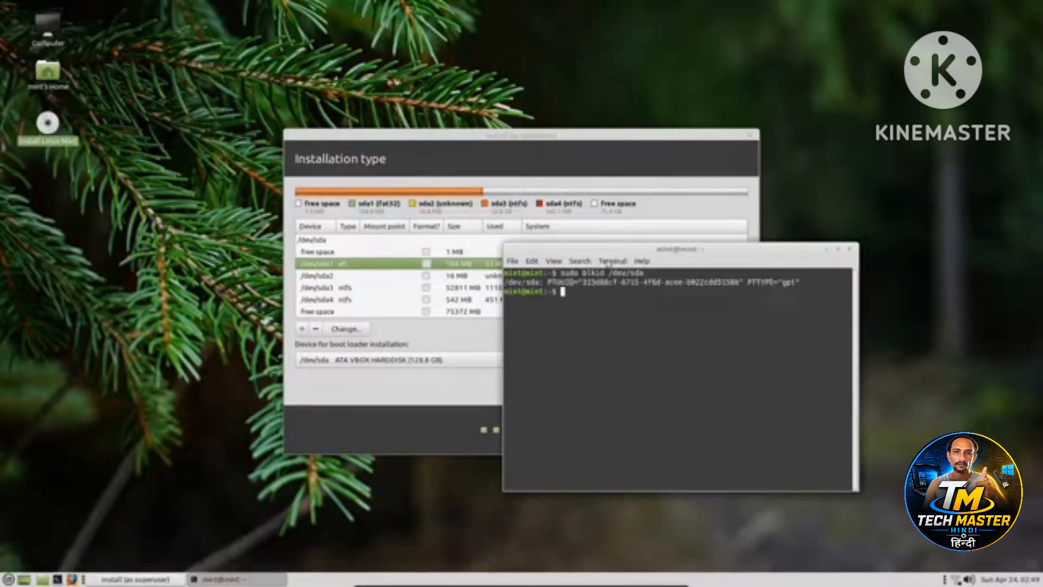
# Step: Compare the queried device name with the installer's /dev/sda entry, highlight the PTTYPE value and close the terminal
pyautogui.moveTo(609, 272); pyautogui.dragTo(650, 273)
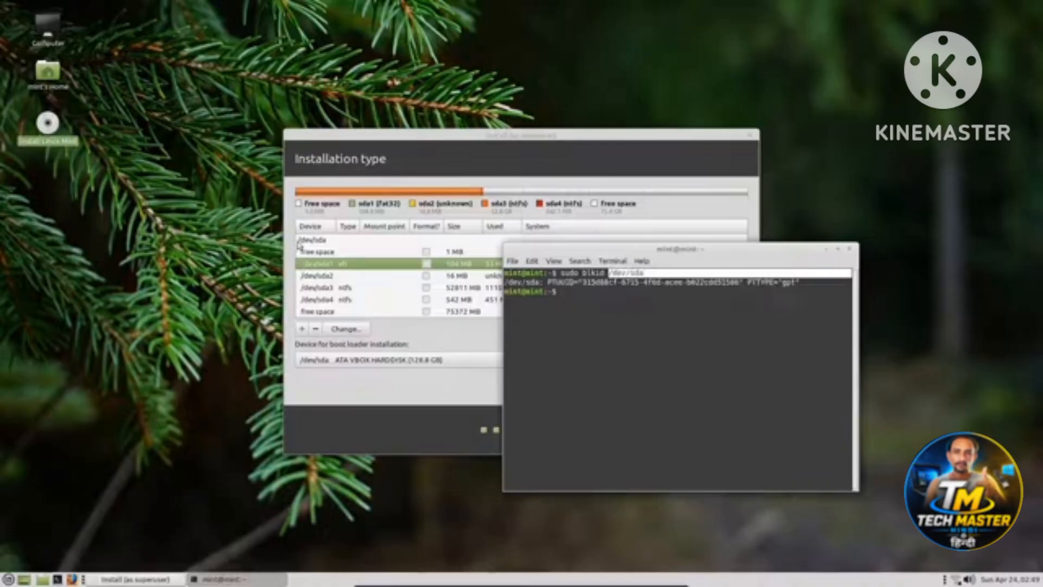
pyautogui.click(300, 241)
pyautogui.click(824, 339)
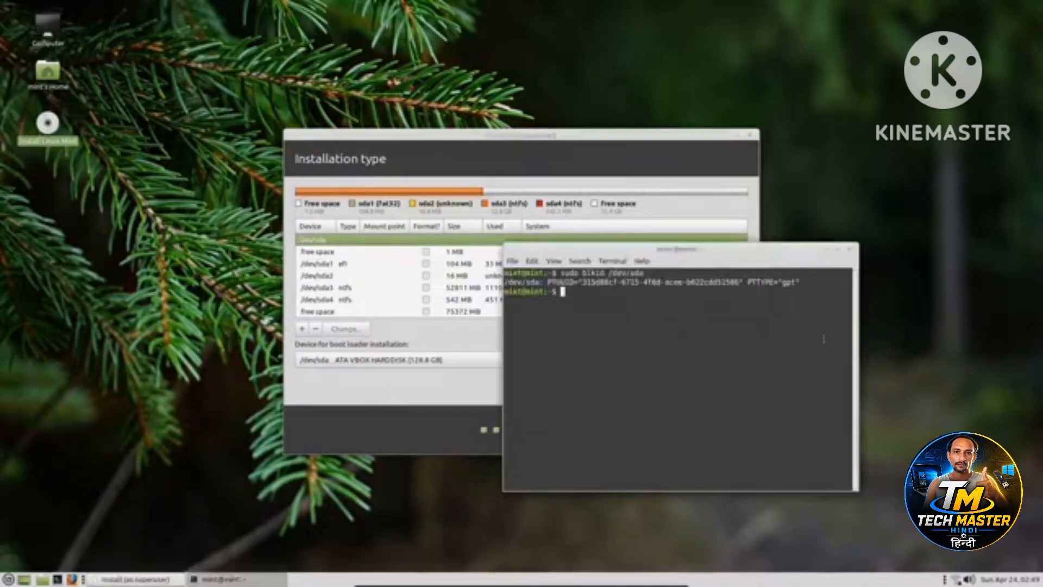
pyautogui.doubleClick(788, 282)
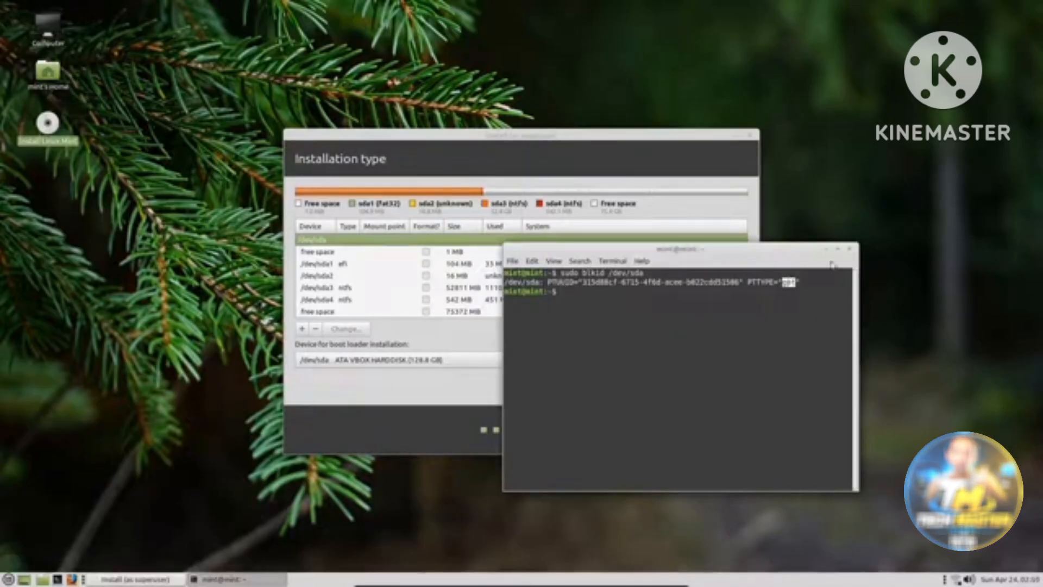
pyautogui.click(849, 249)
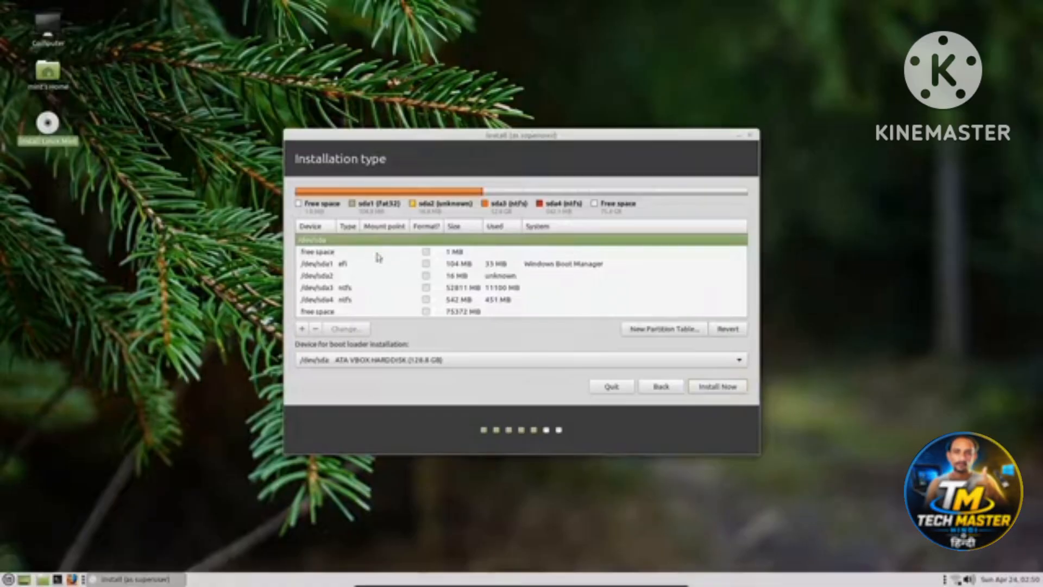
pyautogui.click(427, 267)
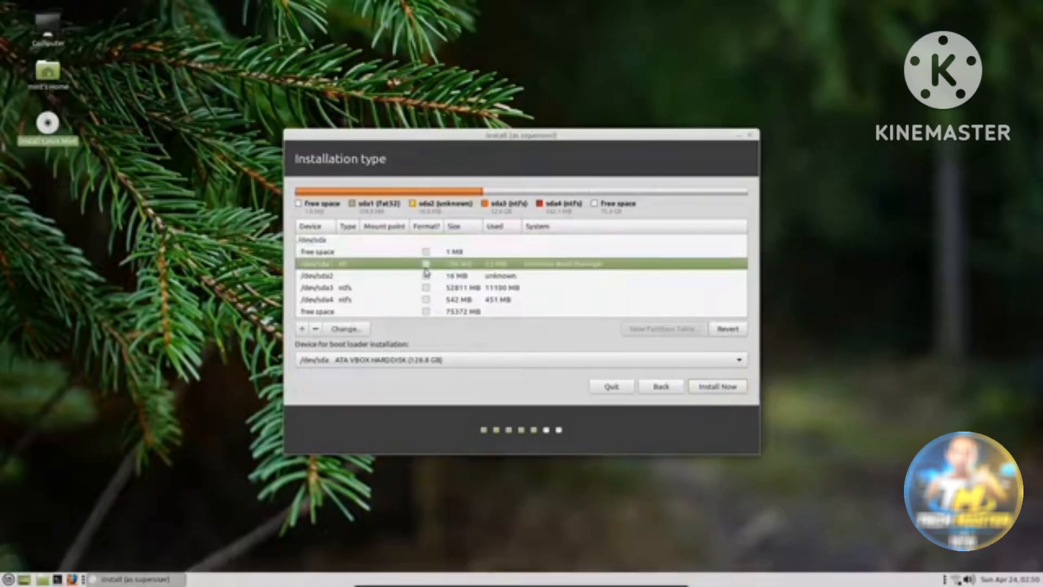
pyautogui.click(438, 313)
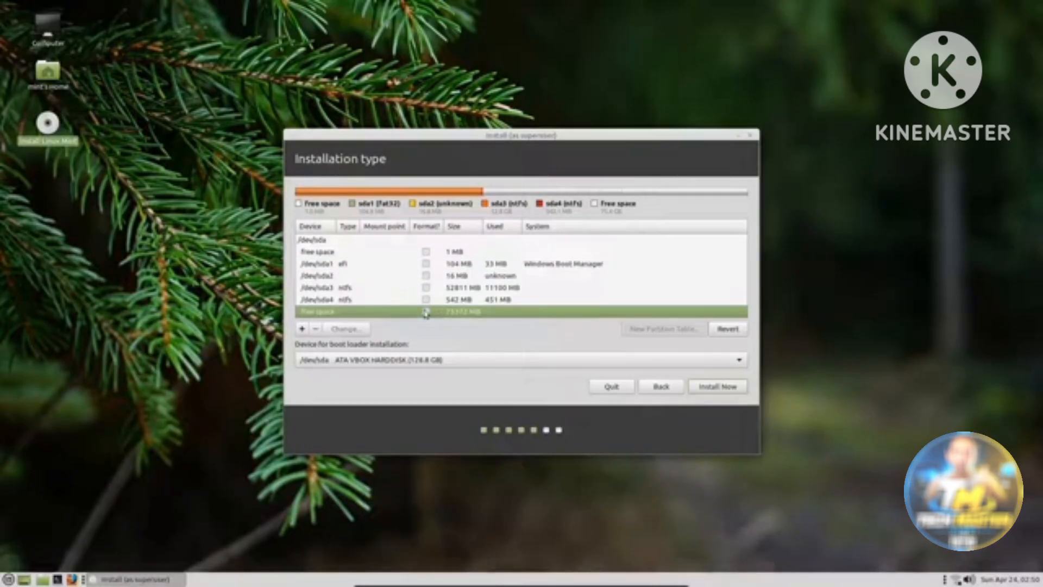
pyautogui.click(302, 330)
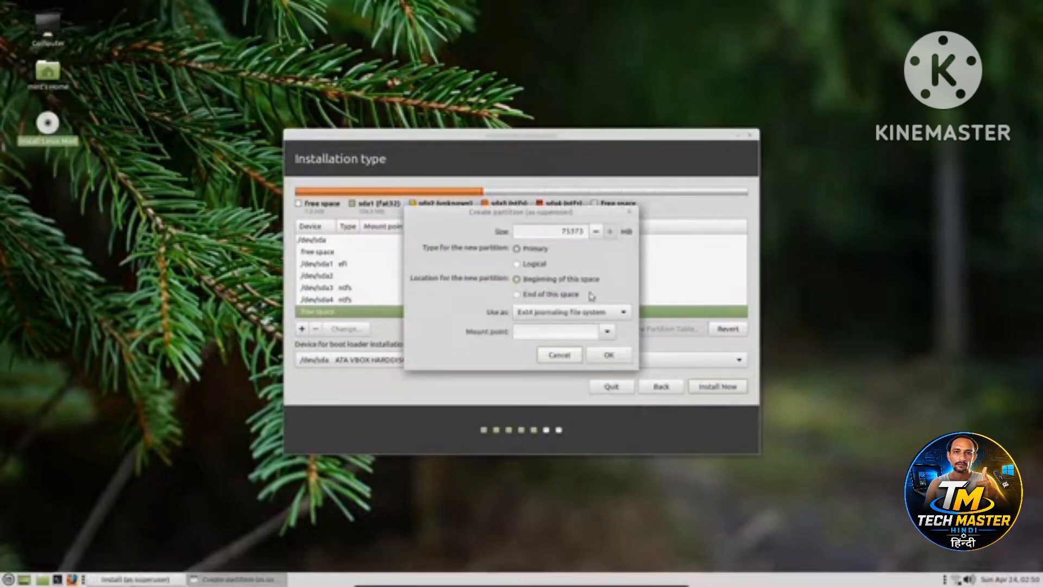
pyautogui.moveTo(563, 231); pyautogui.dragTo(585, 234)
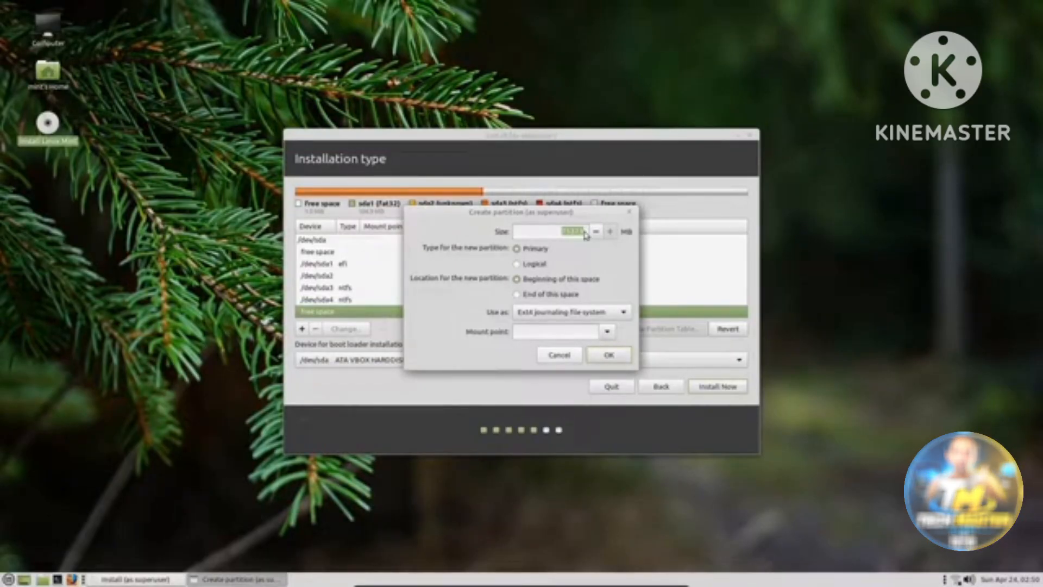
pyautogui.write('1024')
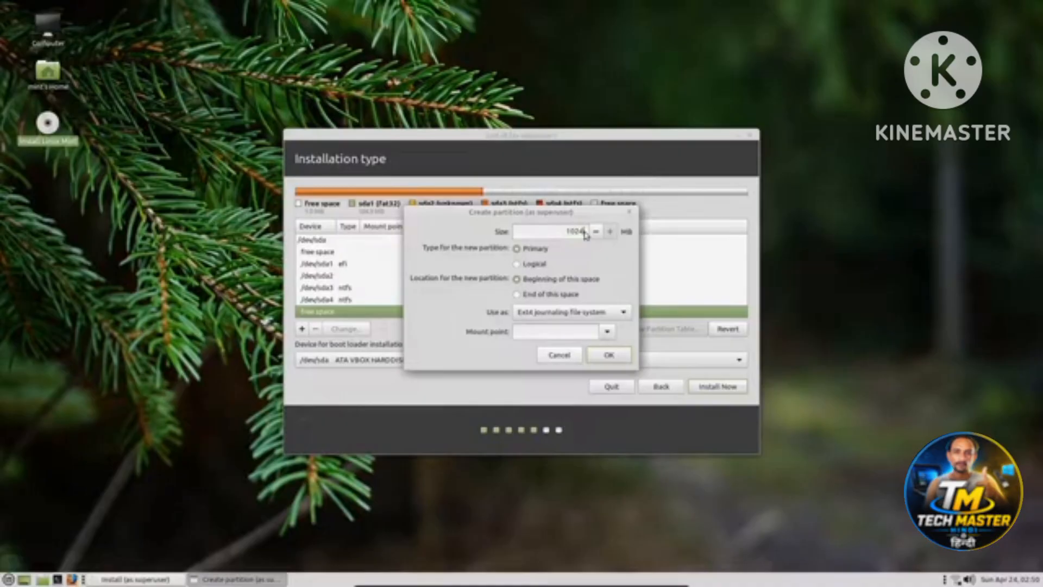
pyautogui.click(585, 317)
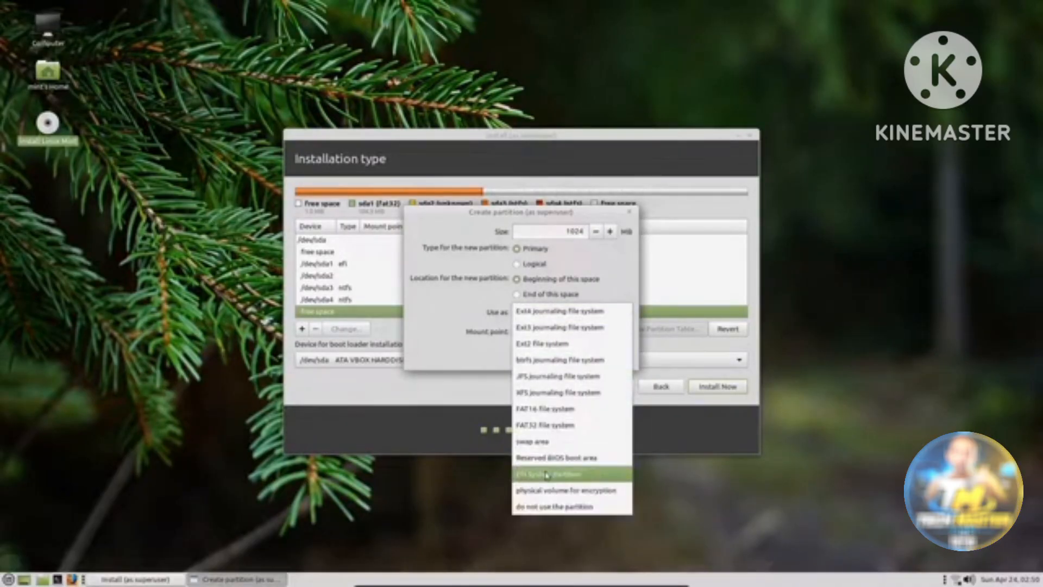
pyautogui.click(546, 475)
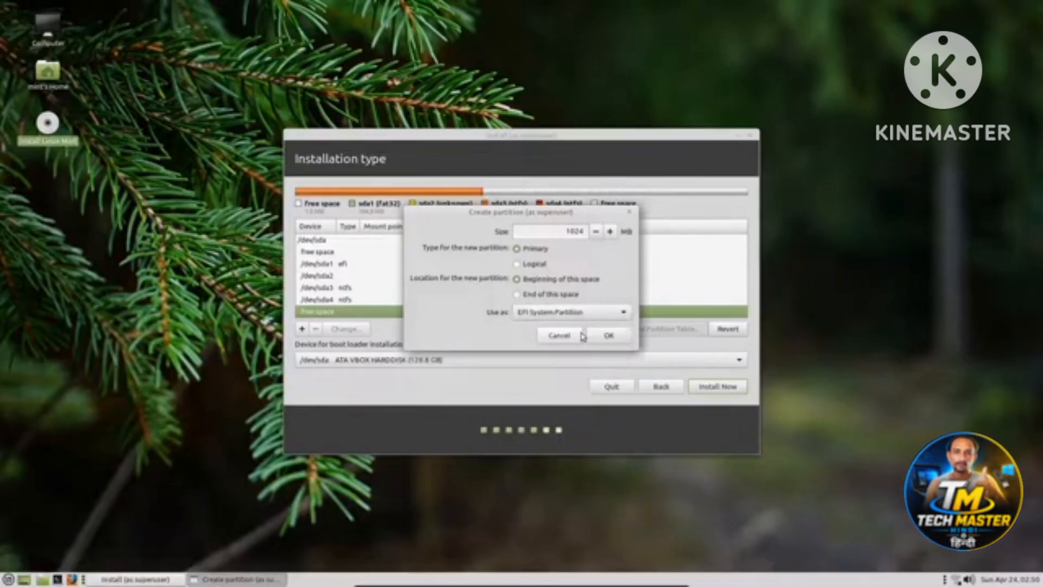
pyautogui.click(630, 215)
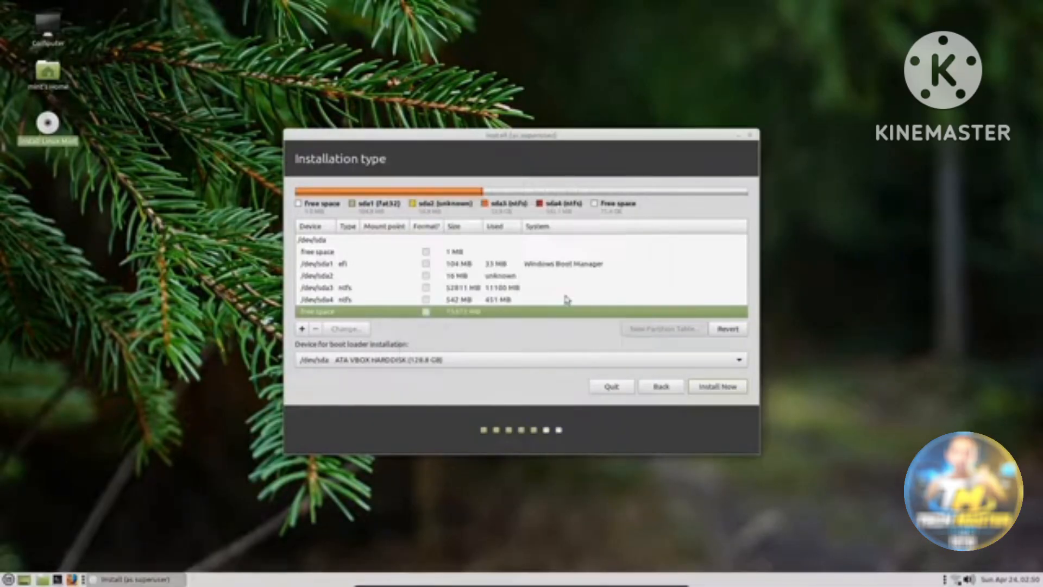
pyautogui.click(354, 266)
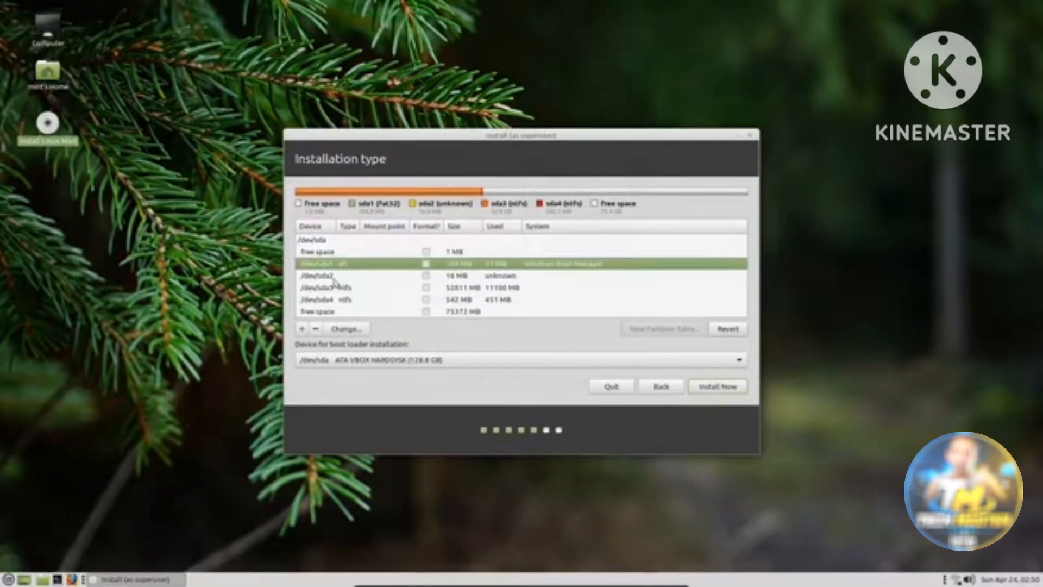
pyautogui.click(338, 313)
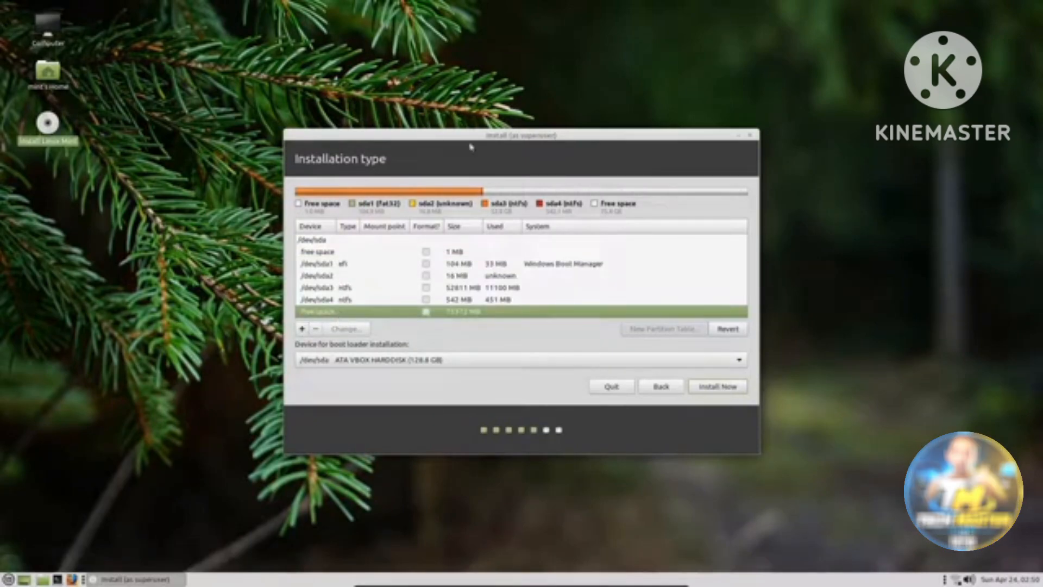
# Step: Open the Calculator, multiply 2 by 1024 and copy the result
pyautogui.click(8, 578)
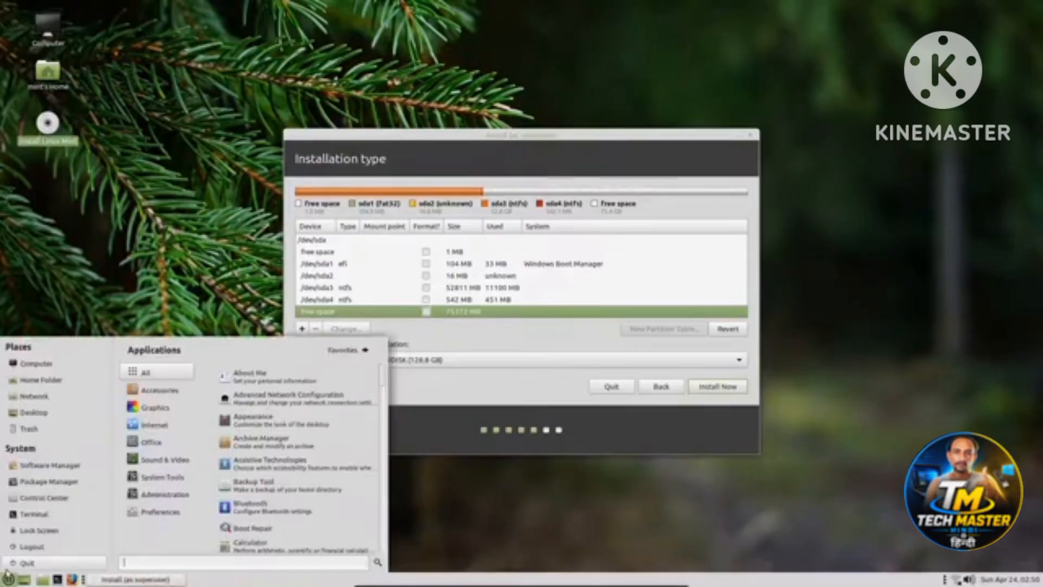
pyautogui.click(271, 546)
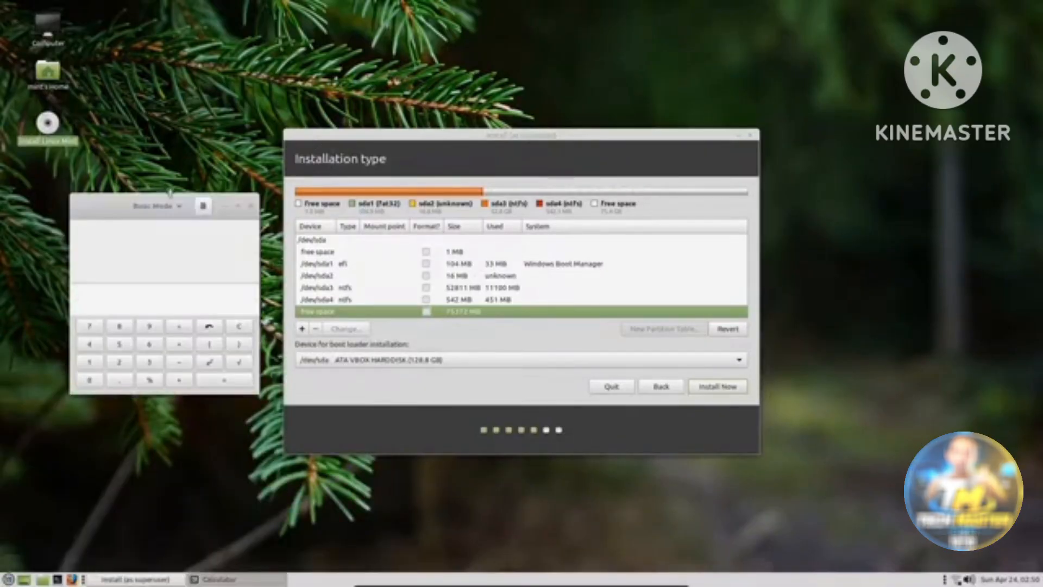
pyautogui.click(129, 211)
pyautogui.click(124, 295)
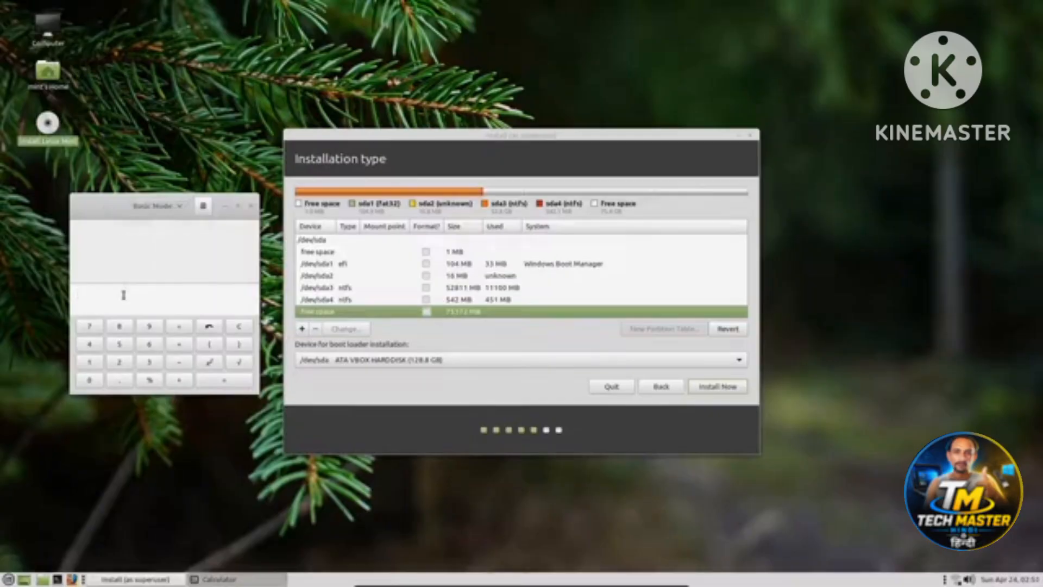
pyautogui.write('2*1')
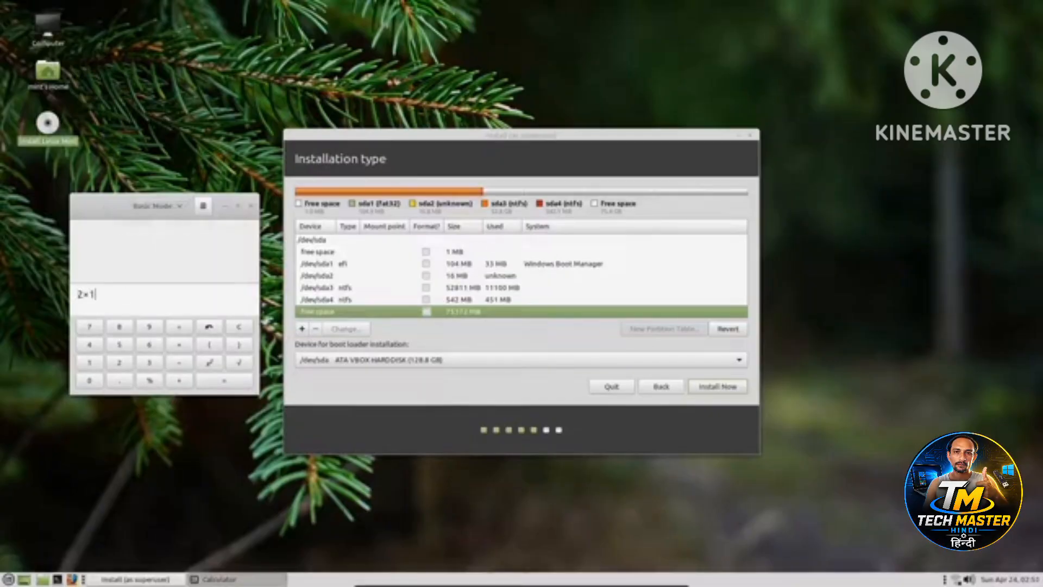
pyautogui.write('024')
pyautogui.press('Return')
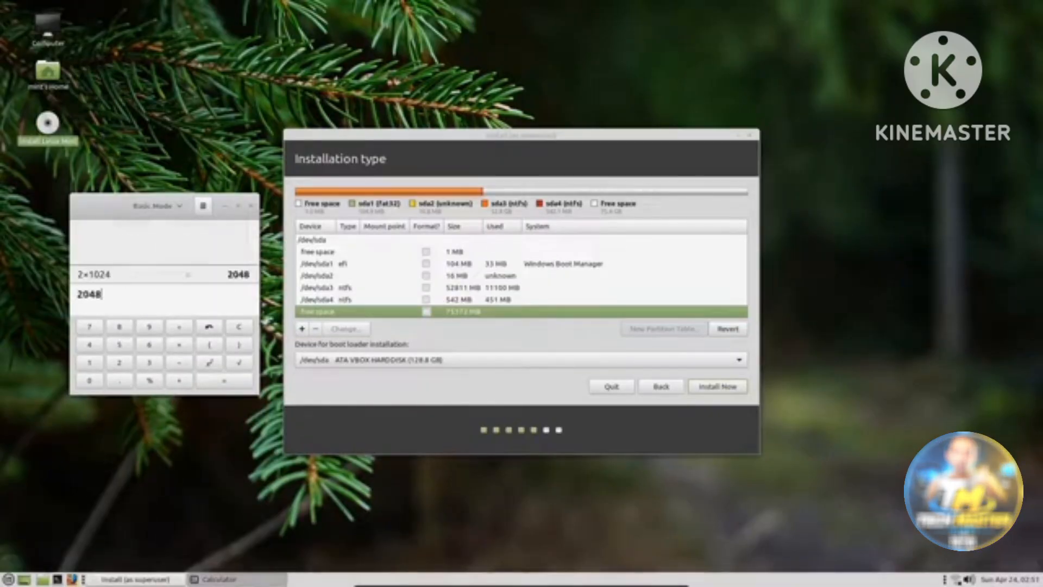
pyautogui.doubleClick(96, 295)
pyautogui.hotkey('ctrl', 'c')
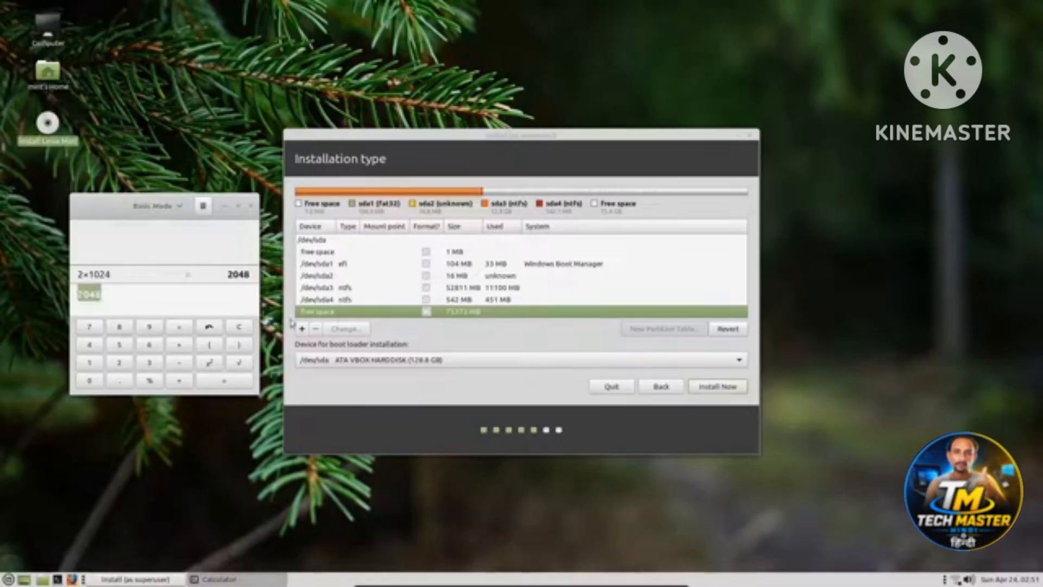
# Step: Create a 2048 MB primary Ext4 partition at the beginning of the large free space with mount point /boot
pyautogui.doubleClick(360, 312)
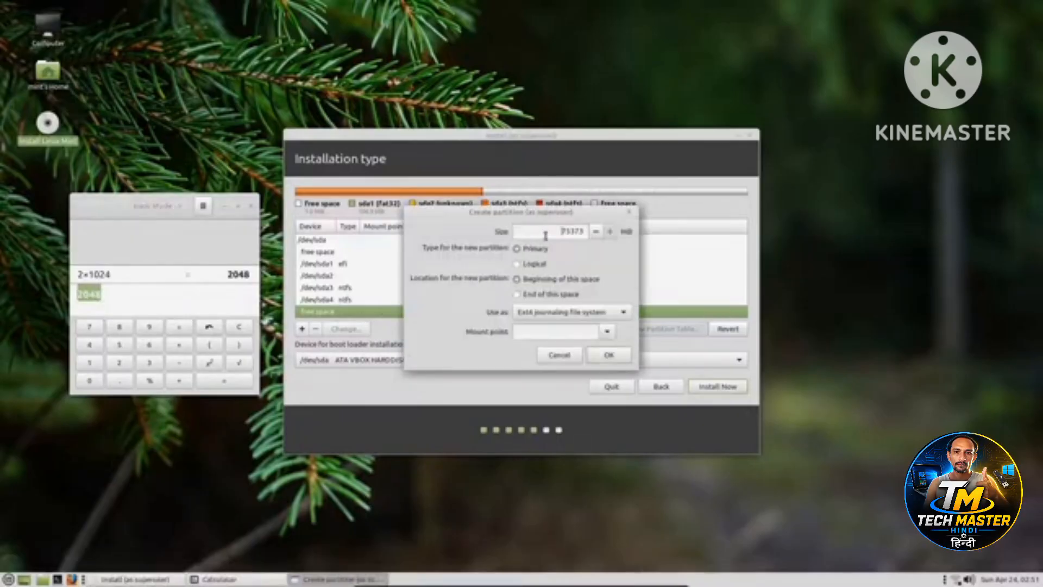
pyautogui.moveTo(546, 234); pyautogui.dragTo(636, 240)
pyautogui.hotkey('ctrl', 'v')
pyautogui.click(607, 331)
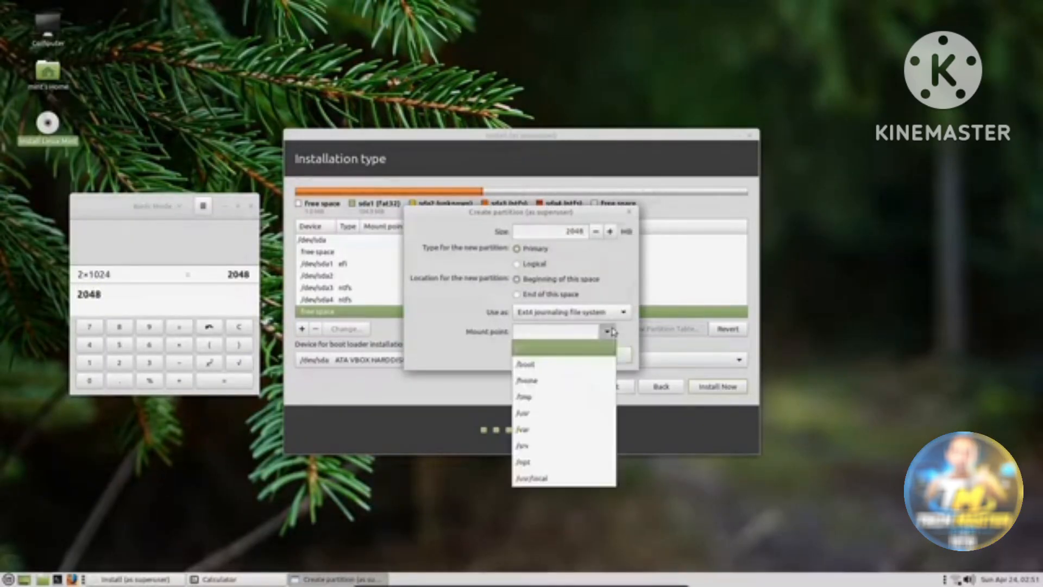
pyautogui.click(600, 308)
pyautogui.click(602, 311)
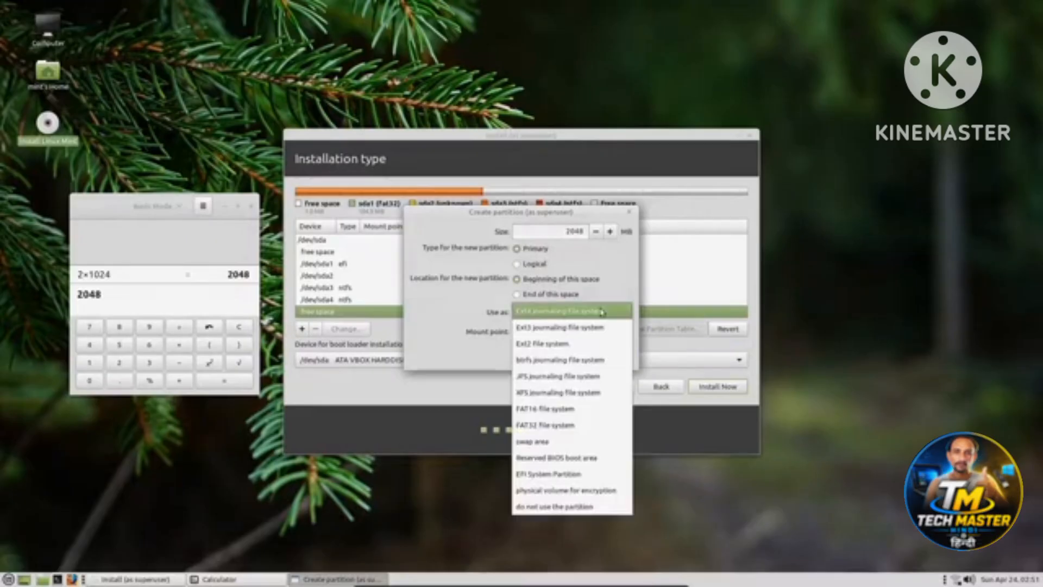
pyautogui.click(602, 312)
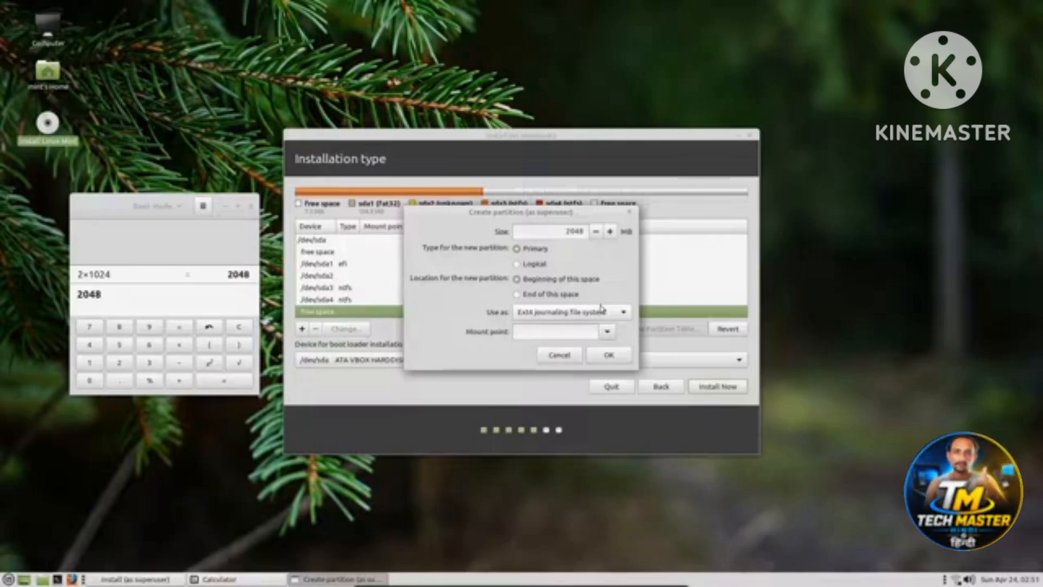
pyautogui.click(607, 331)
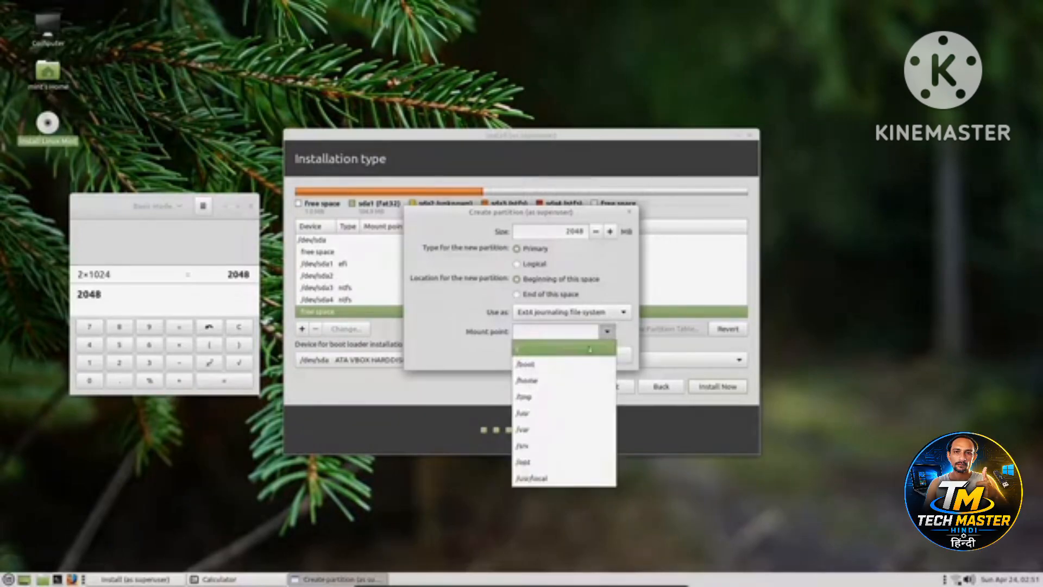
pyautogui.click(547, 370)
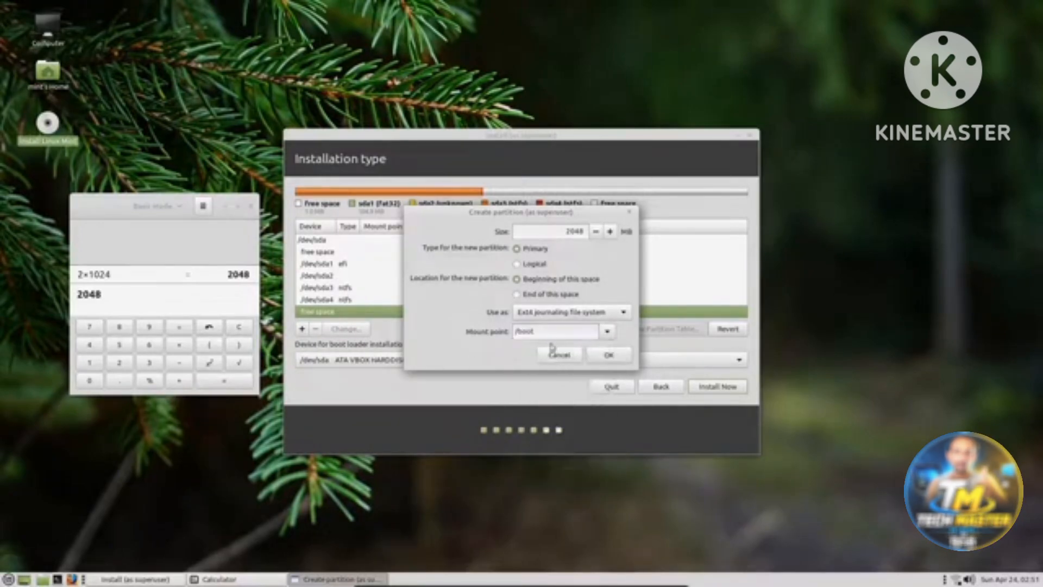
pyautogui.click(609, 354)
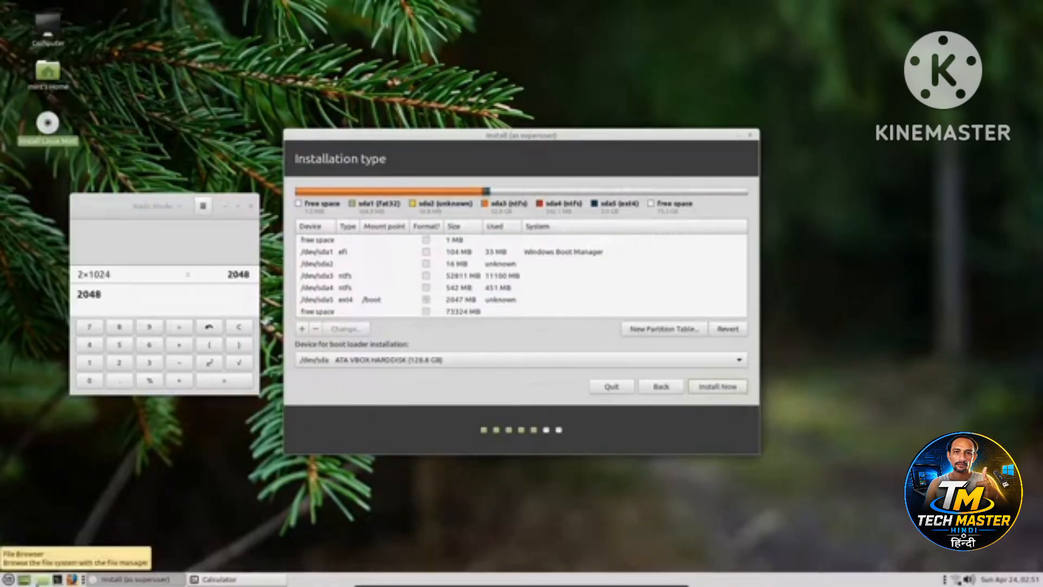
# Step: Open the file manager, go to the root directory / to view its folders, and minimize the window
pyautogui.click(43, 579)
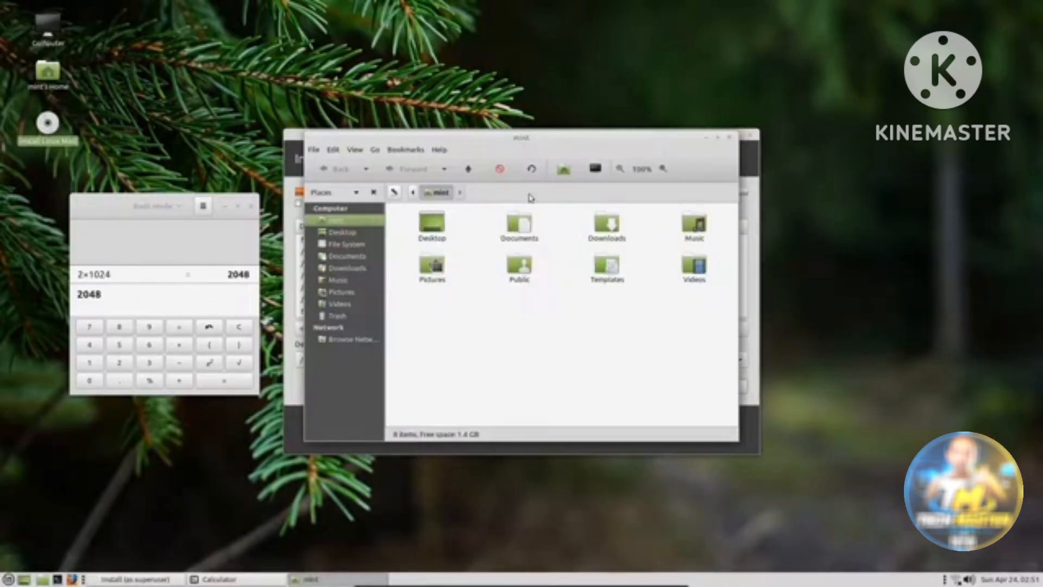
pyautogui.hotkey('ctrl', 'l')
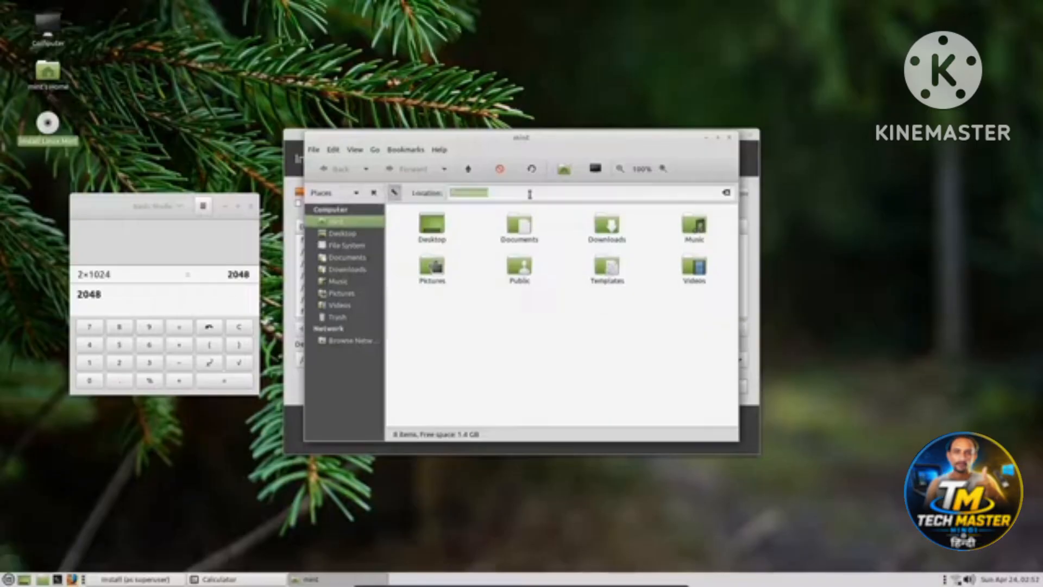
pyautogui.click(529, 193)
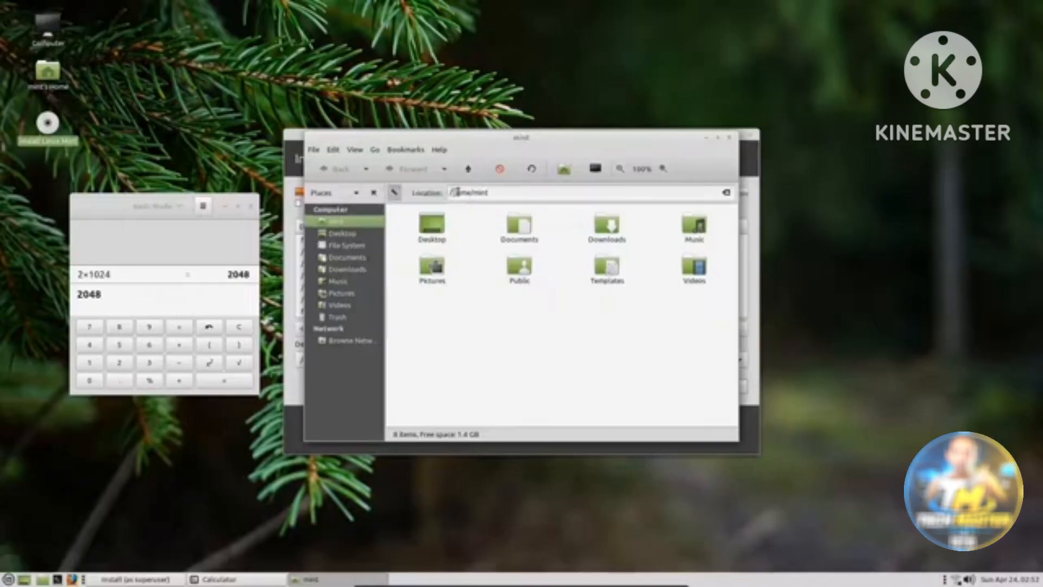
pyautogui.moveTo(451, 193); pyautogui.dragTo(501, 194)
pyautogui.write('/')
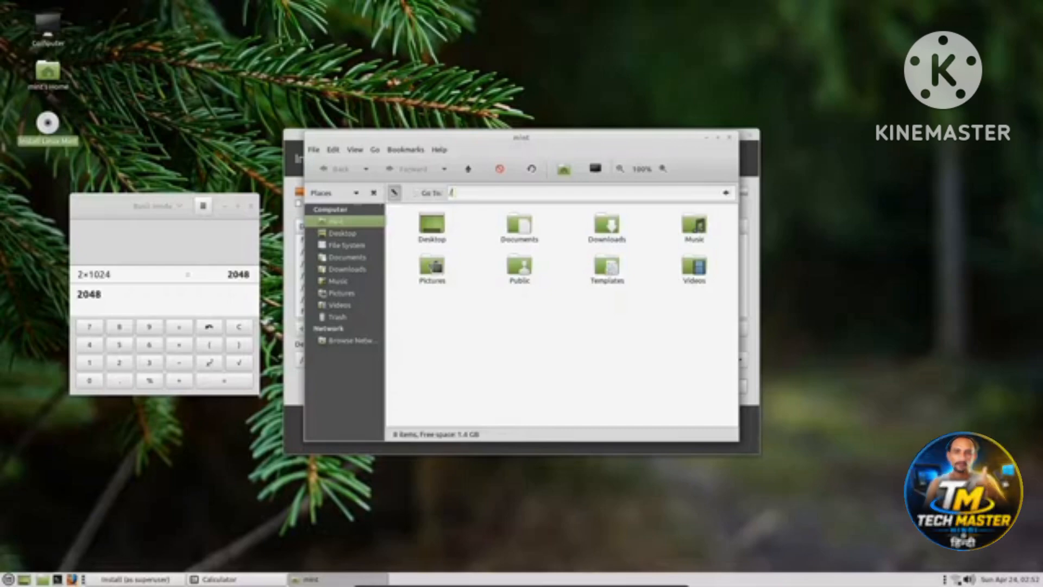
pyautogui.press('Return')
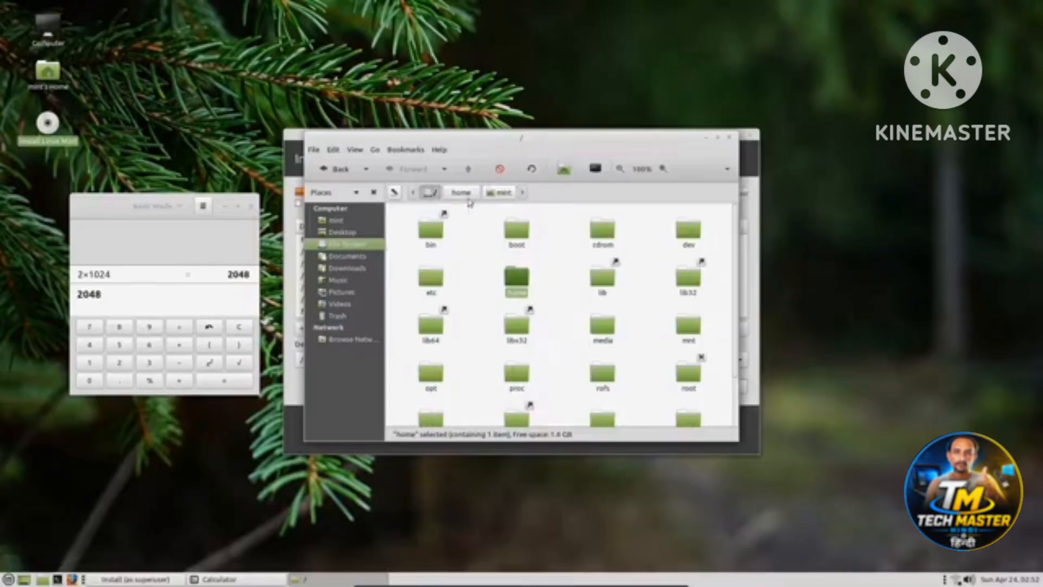
pyautogui.click(705, 137)
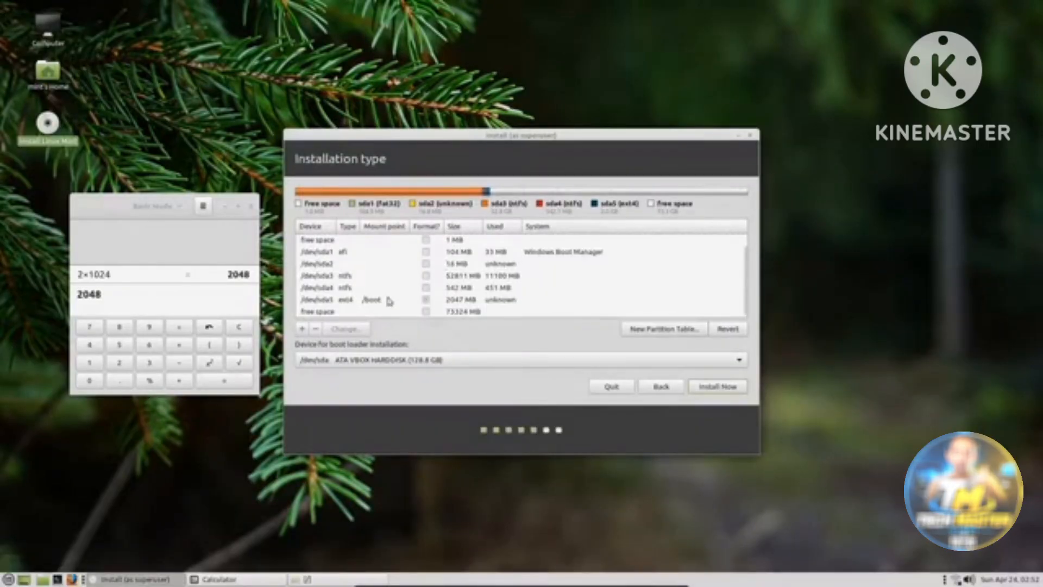
# Step: Start a new partition in the remaining free space and use the Calculator to multiply 40 by 1024 and copy the result
pyautogui.click(396, 313)
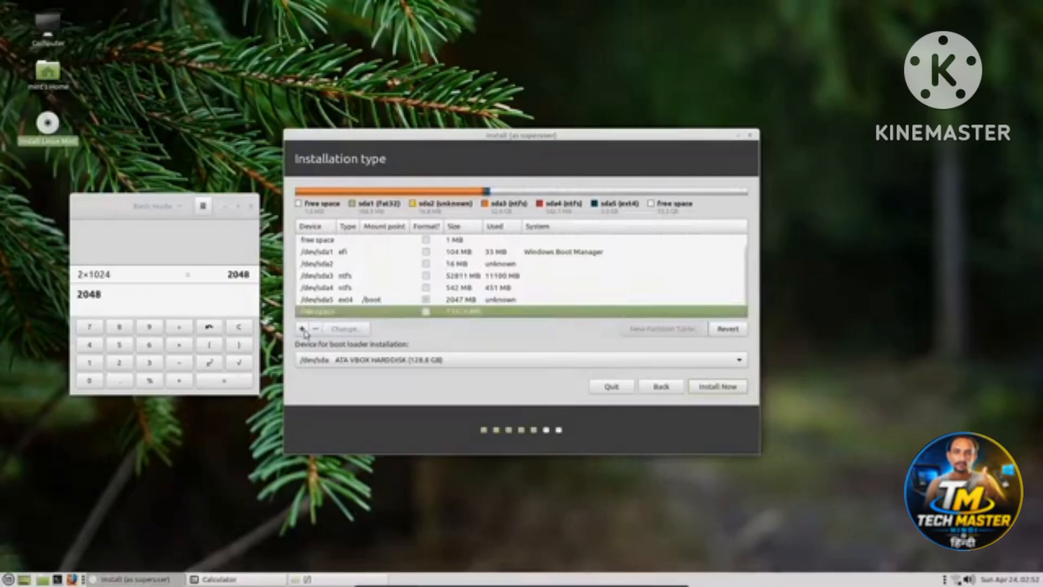
pyautogui.click(302, 329)
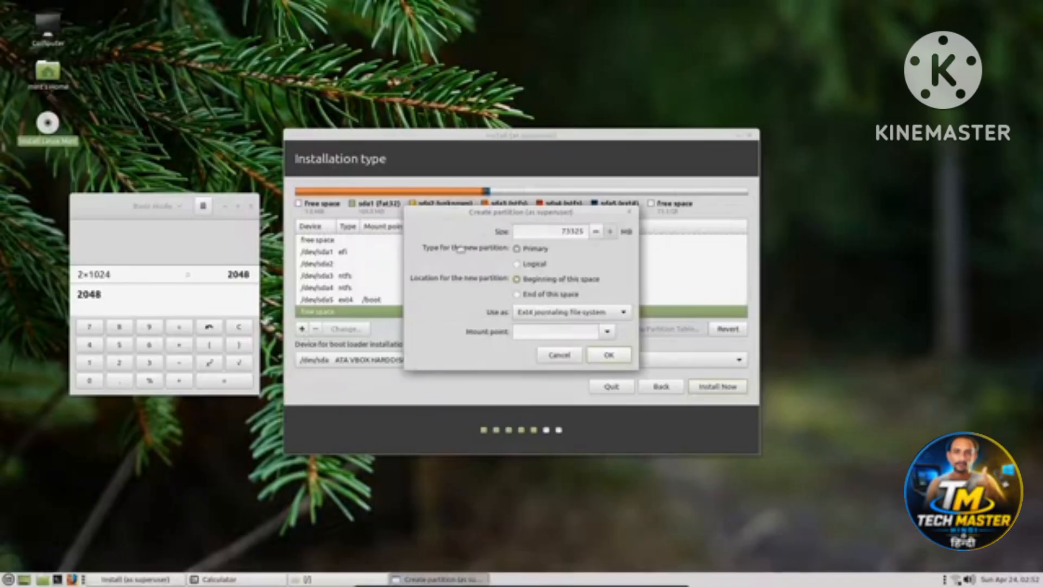
pyautogui.moveTo(504, 224); pyautogui.dragTo(473, 338)
pyautogui.moveTo(513, 253); pyautogui.dragTo(530, 203)
pyautogui.click(135, 294)
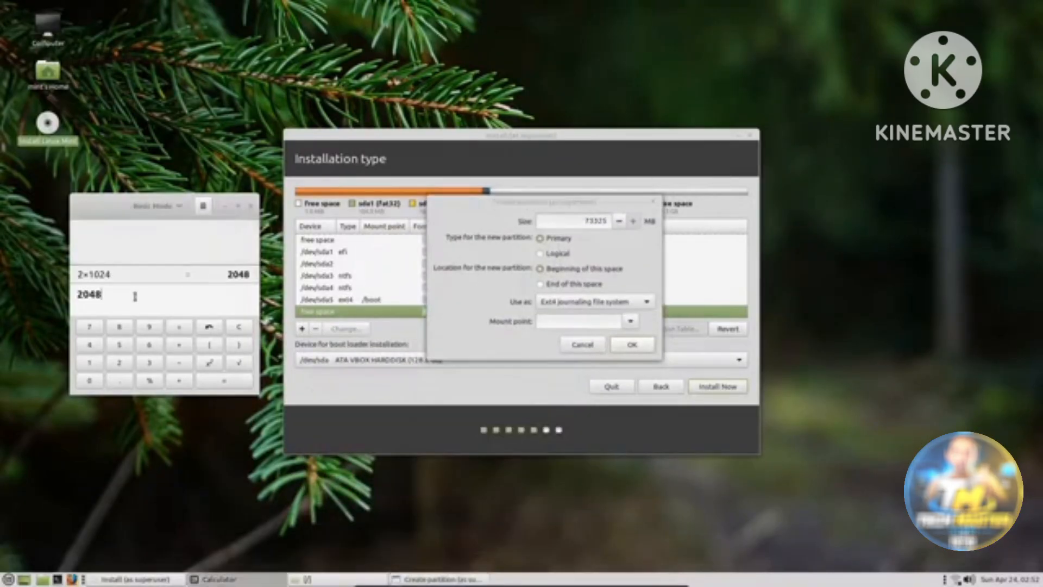
pyautogui.press('BackSpace')
pyautogui.press('BackSpace')
pyautogui.press('BackSpace')
pyautogui.press('BackSpace')
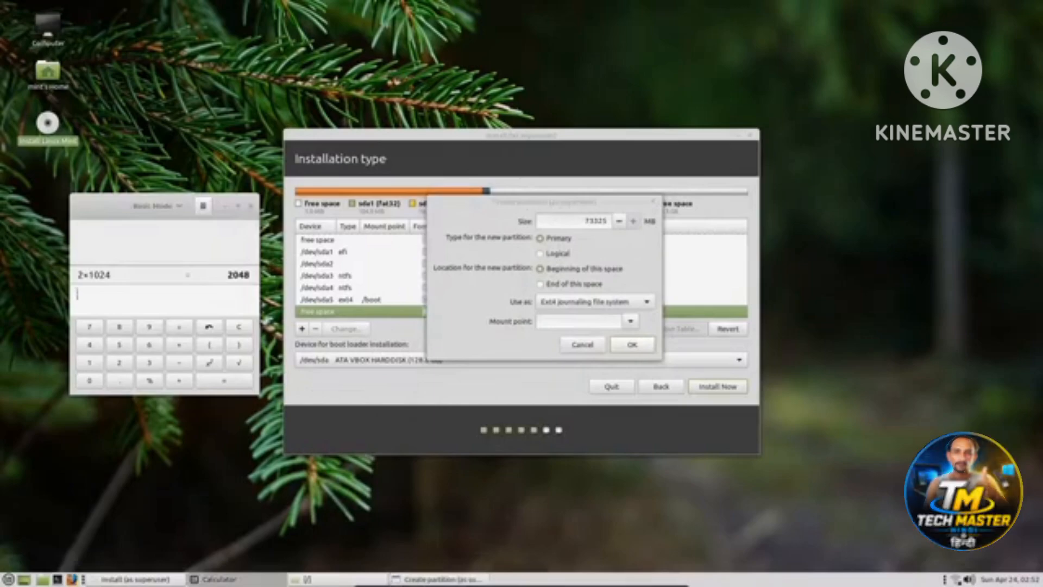
pyautogui.write('40*')
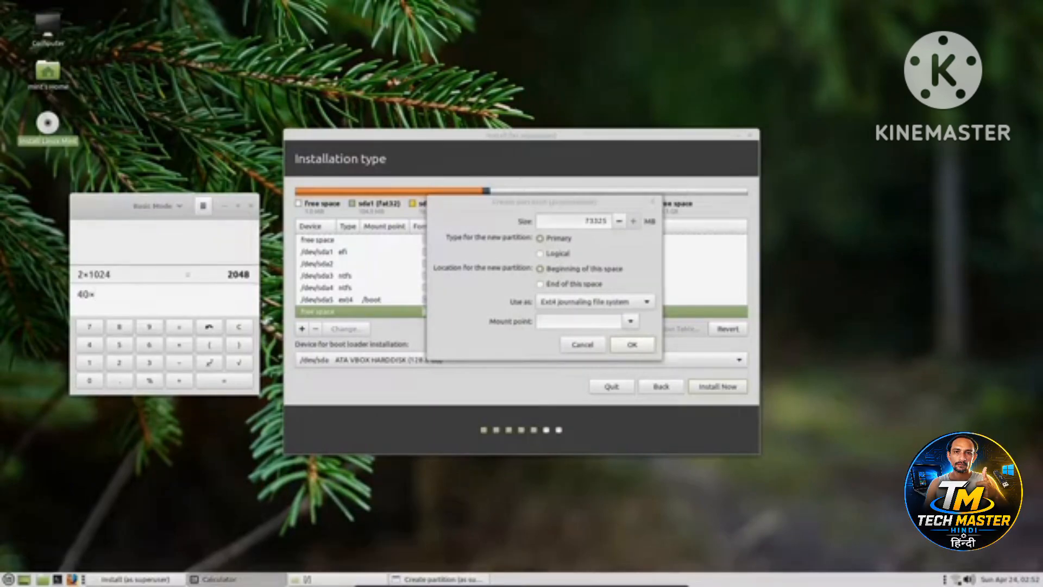
pyautogui.write('1024')
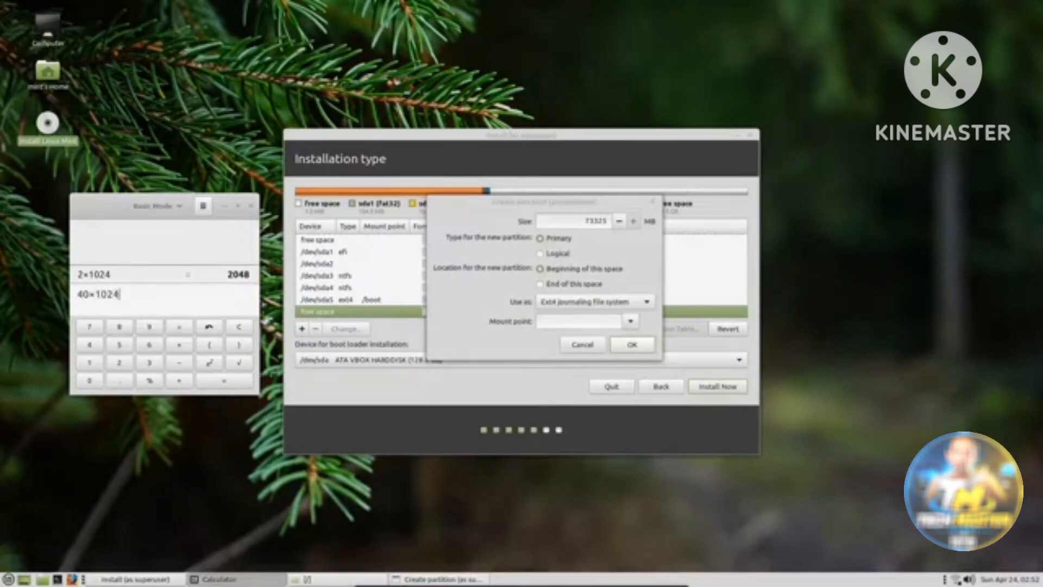
pyautogui.press('Return')
pyautogui.doubleClick(101, 294)
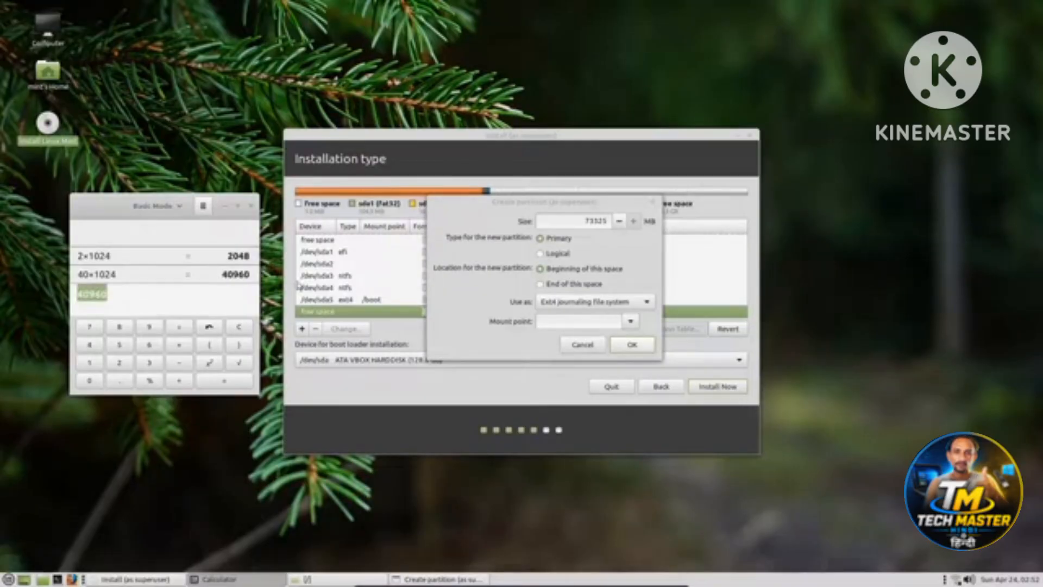
pyautogui.hotkey('ctrl', 'c')
# Step: Create the new partition with size 40960 MB as primary Ext4 at the beginning of the space with mount point /
pyautogui.click(585, 221)
pyautogui.moveTo(586, 221); pyautogui.dragTo(645, 225)
pyautogui.hotkey('ctrl', 'v')
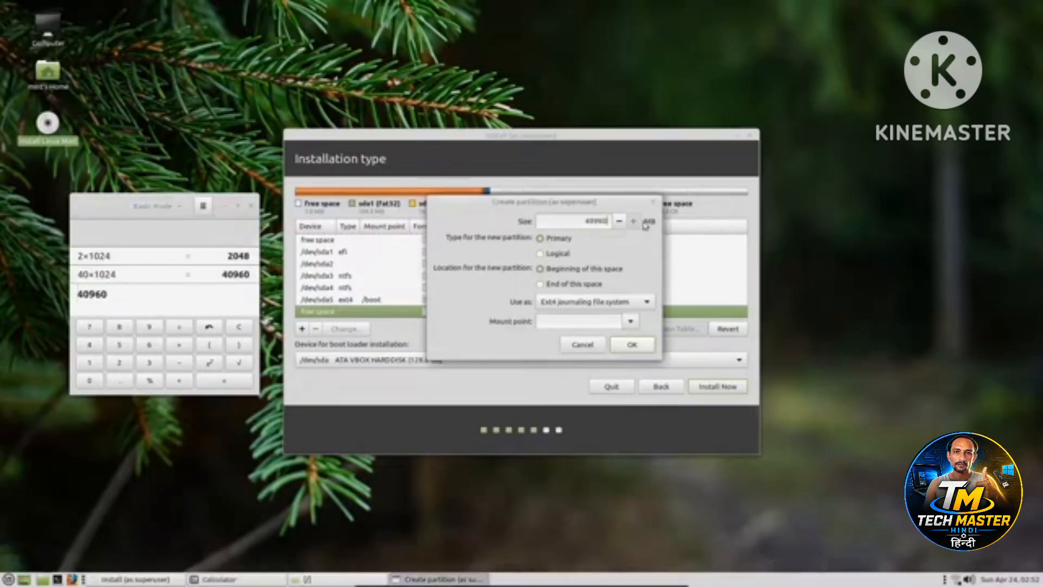
pyautogui.click(602, 302)
pyautogui.click(602, 303)
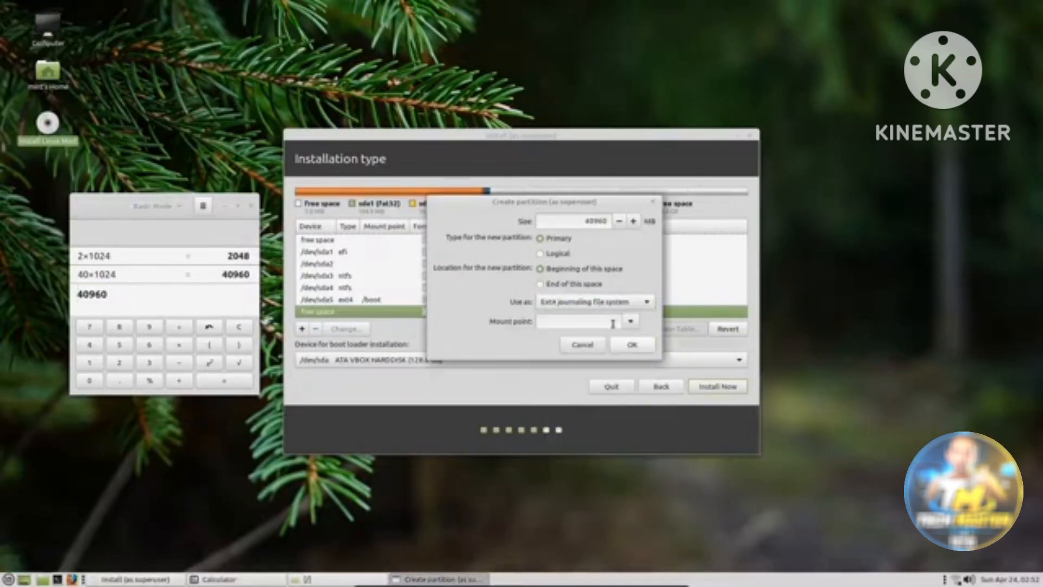
pyautogui.click(630, 321)
pyautogui.click(551, 340)
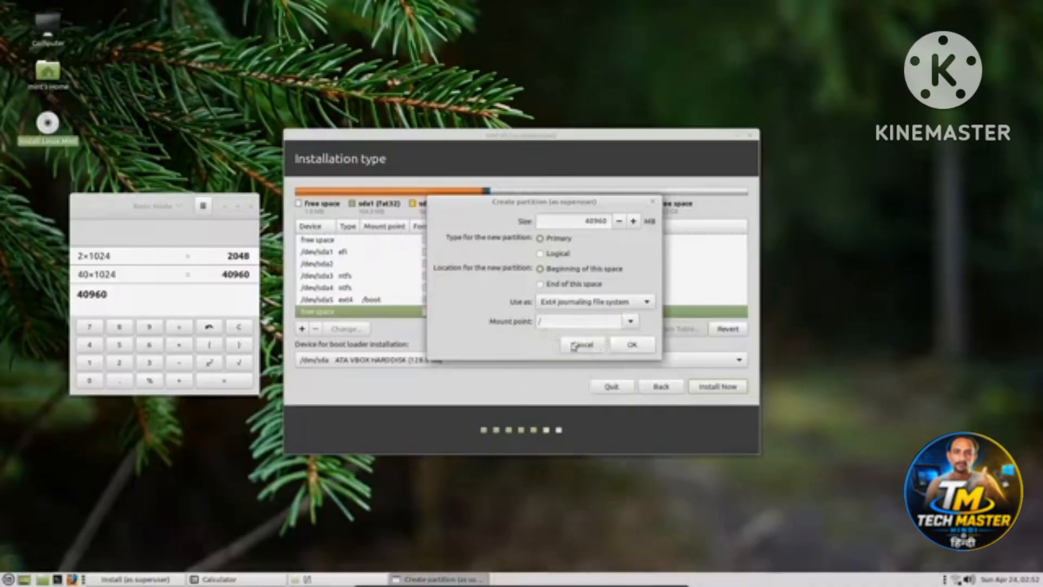
pyautogui.click(635, 349)
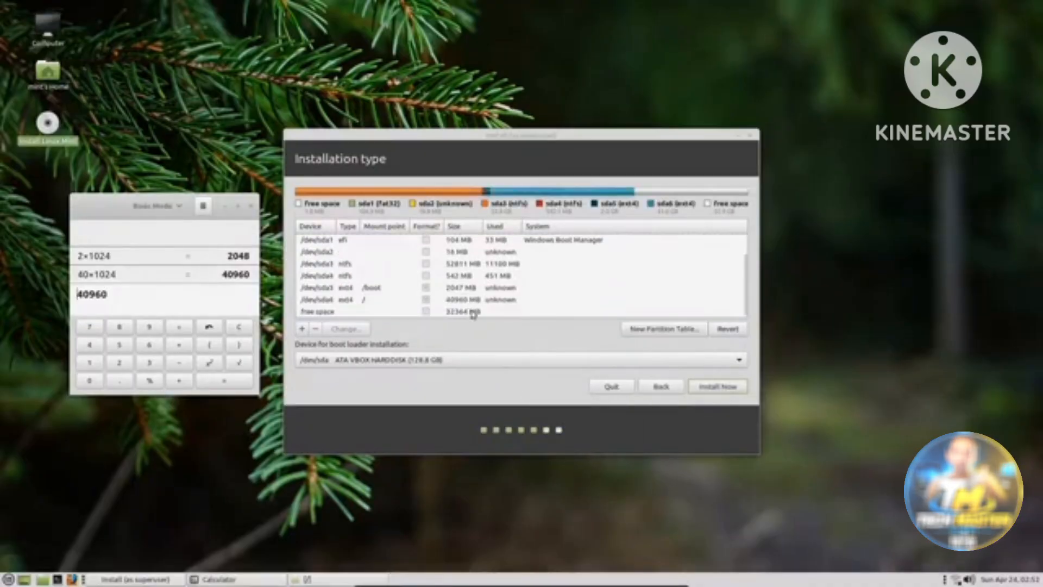
# Step: Open a terminal beside the installer, run lsmem to check the installed RAM, and highlight the total online memory line
pyautogui.click(472, 312)
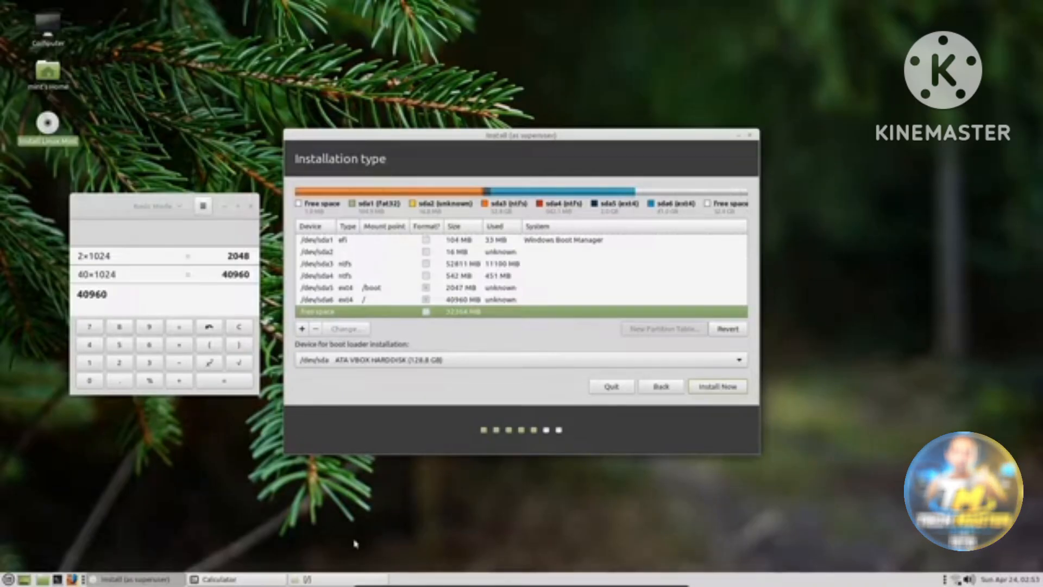
pyautogui.click(57, 579)
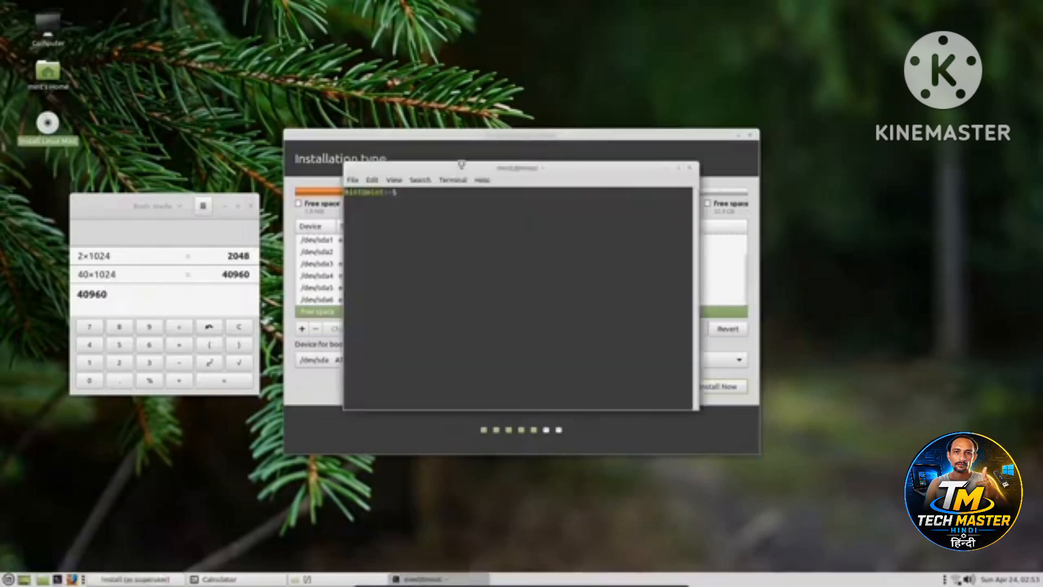
pyautogui.moveTo(469, 168); pyautogui.dragTo(685, 236)
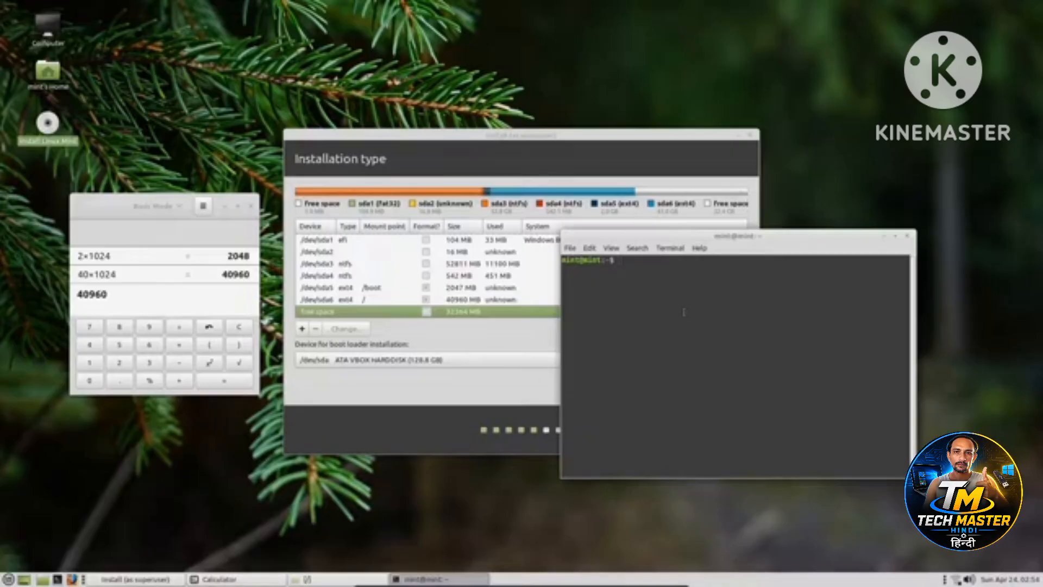
pyautogui.write('lsblk')
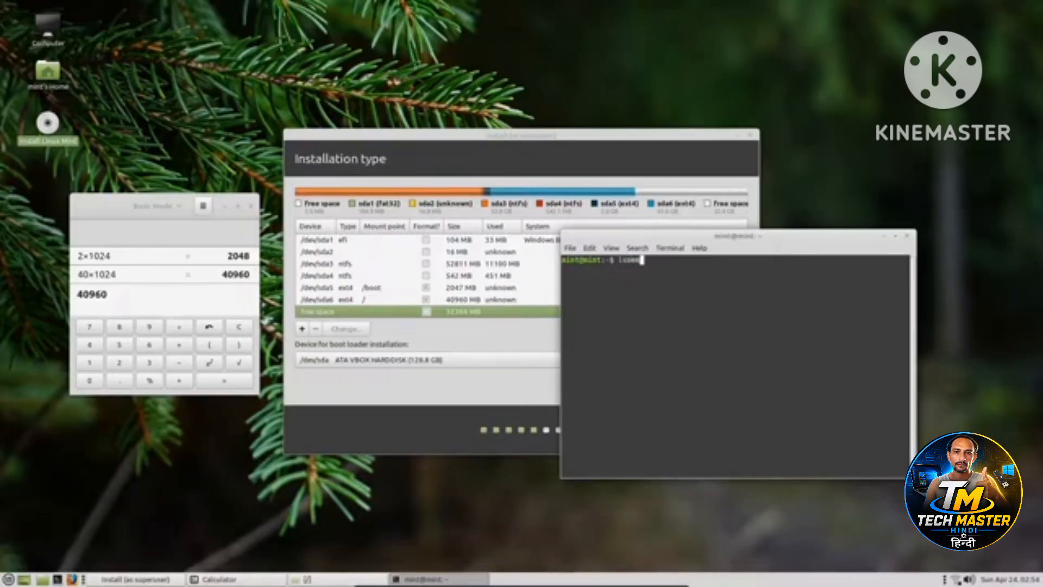
pyautogui.press('Return')
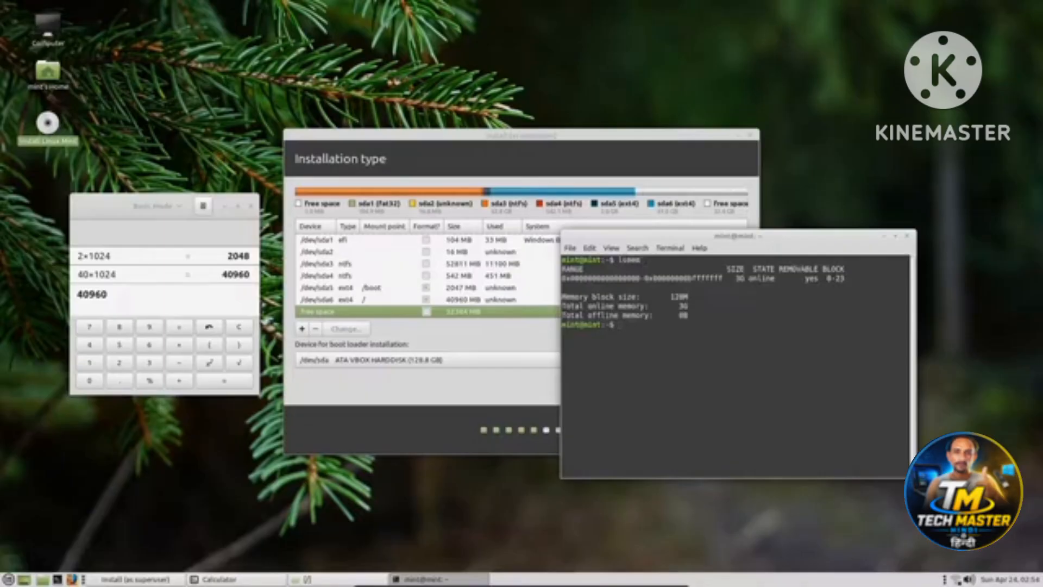
pyautogui.moveTo(688, 306); pyautogui.dragTo(553, 307)
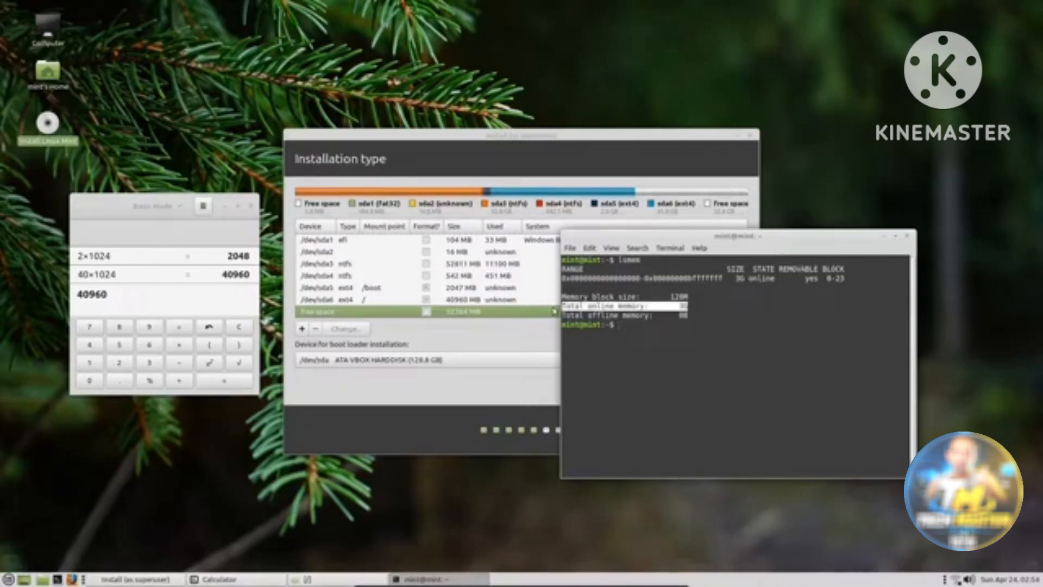
# Step: In the Calculator, multiply 6 by 1024 and select the result for copying
pyautogui.click(81, 296)
pyautogui.doubleClick(81, 296)
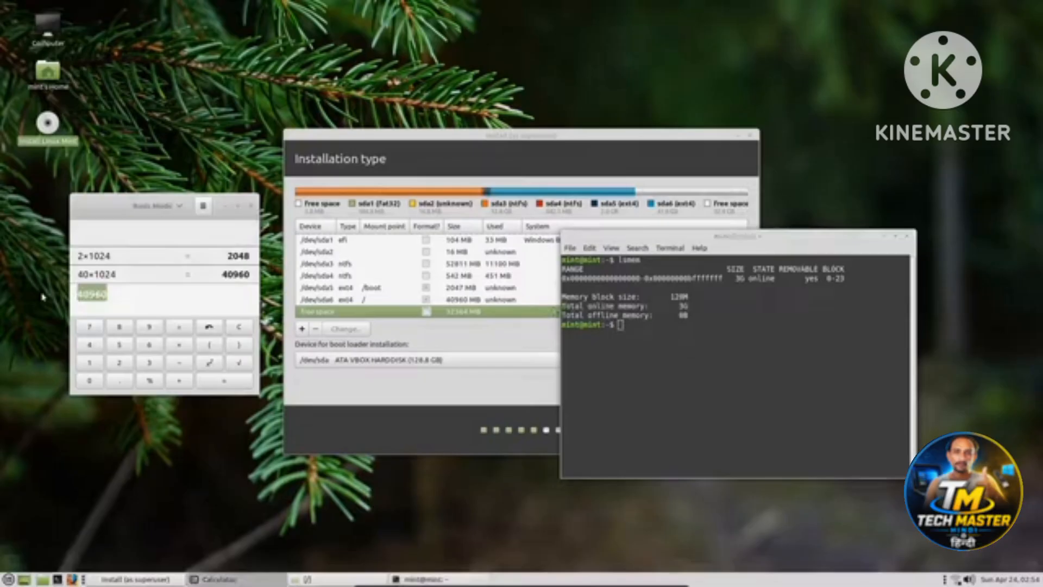
pyautogui.write('6*10')
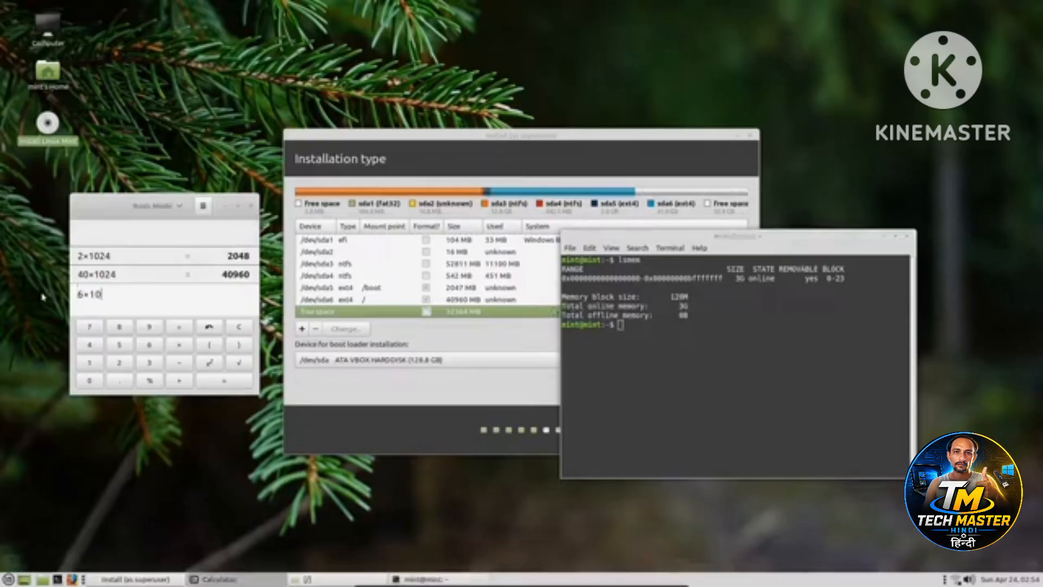
pyautogui.write('24')
pyautogui.press('Return')
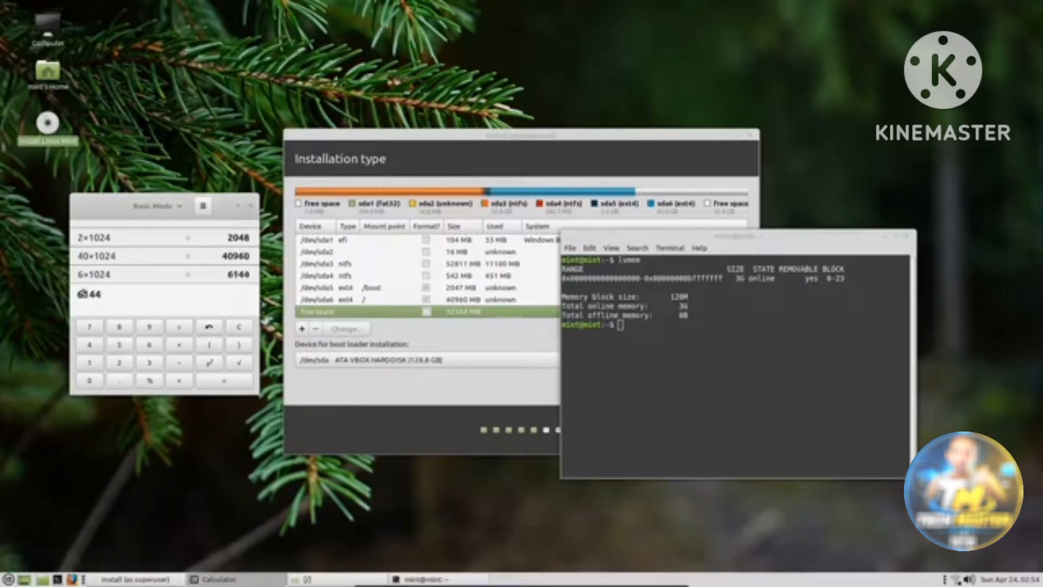
pyautogui.doubleClick(83, 295)
# Step: Create a 6144 MB primary swap area partition at the beginning of the remaining free space in the installer
pyautogui.click(371, 395)
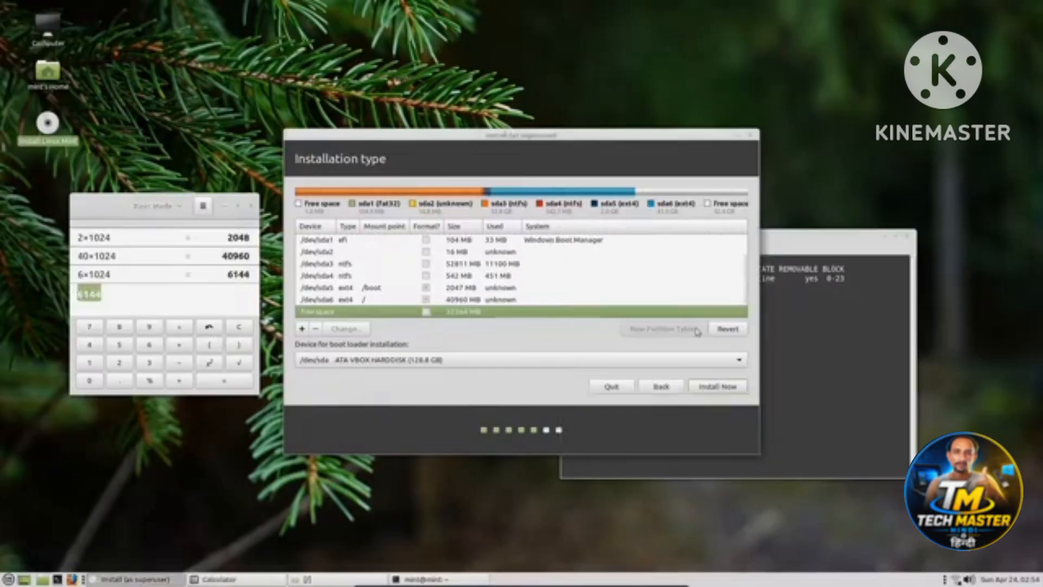
pyautogui.click(302, 328)
pyautogui.moveTo(552, 234); pyautogui.dragTo(615, 234)
pyautogui.hotkey('ctrl', 'v')
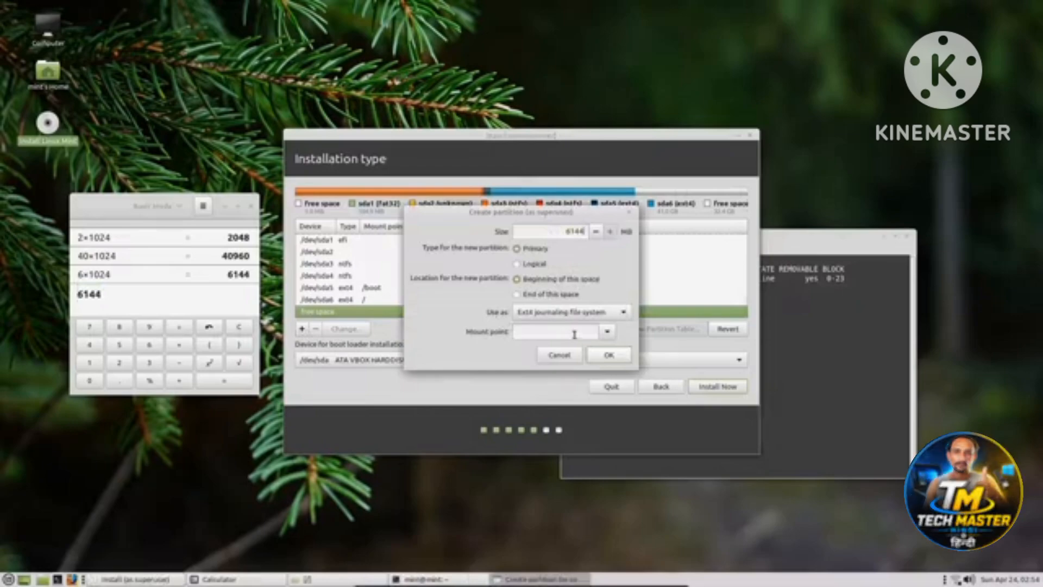
pyautogui.click(598, 314)
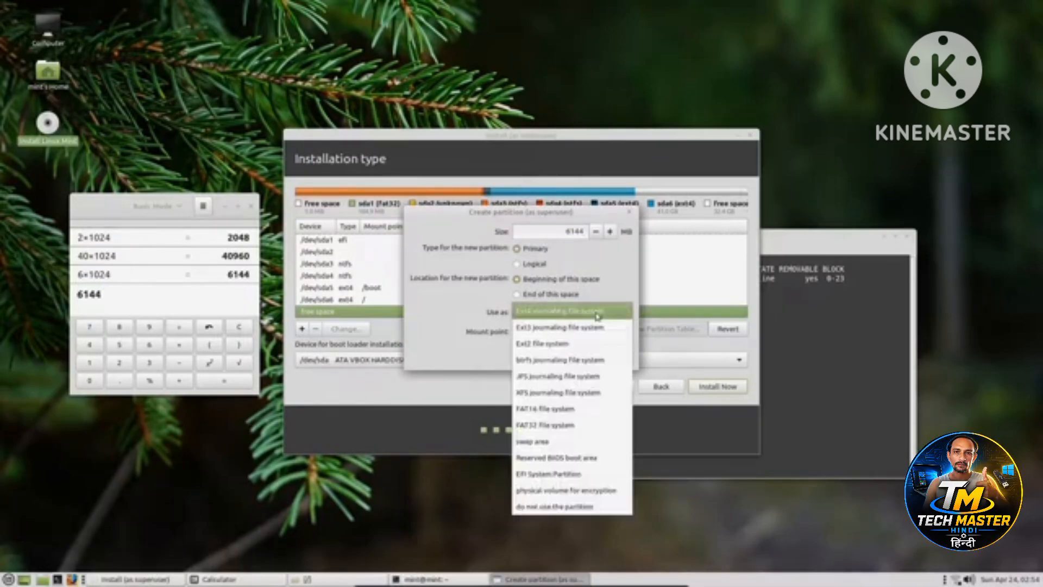
pyautogui.click(565, 440)
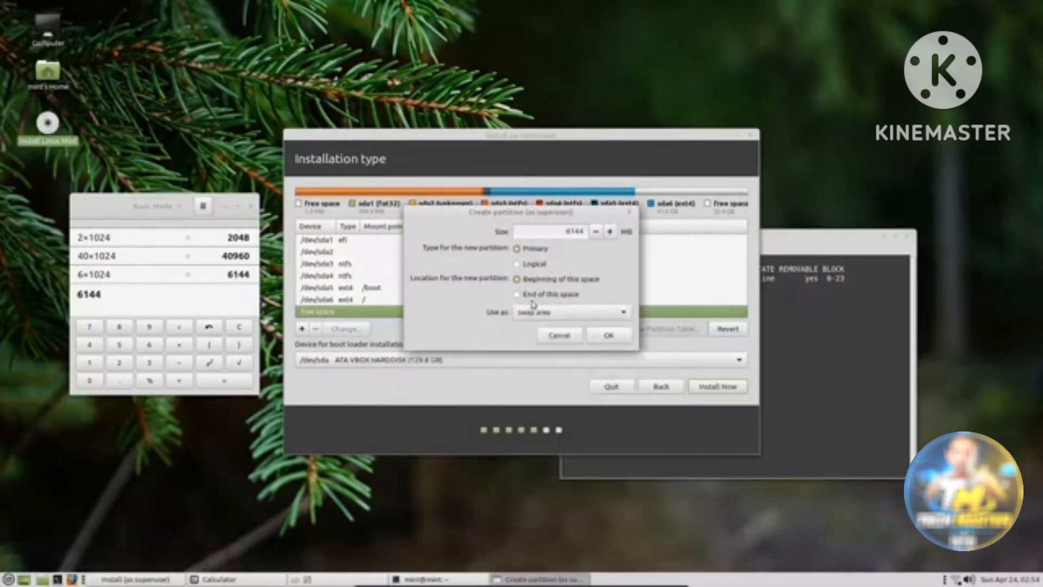
pyautogui.click(618, 341)
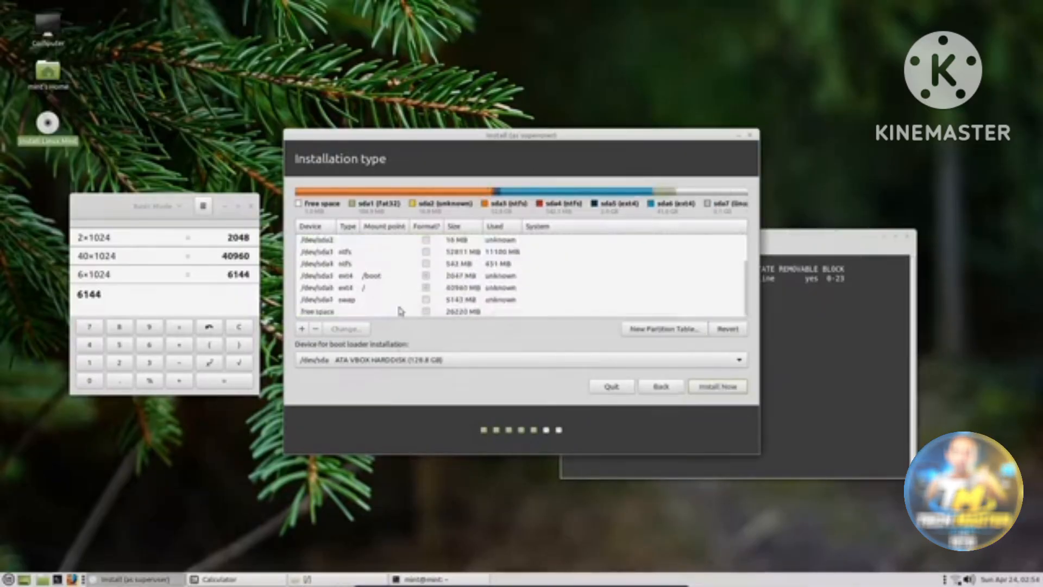
# Step: Select the remaining free space in the installer, and examine the root, home and mint folders in the file manager
pyautogui.click(400, 311)
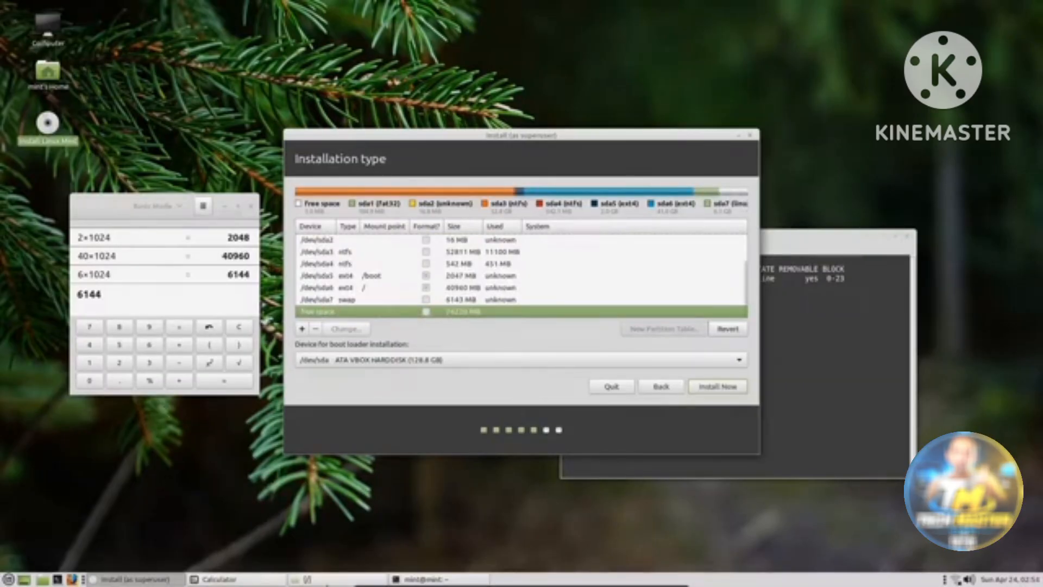
pyautogui.click(326, 582)
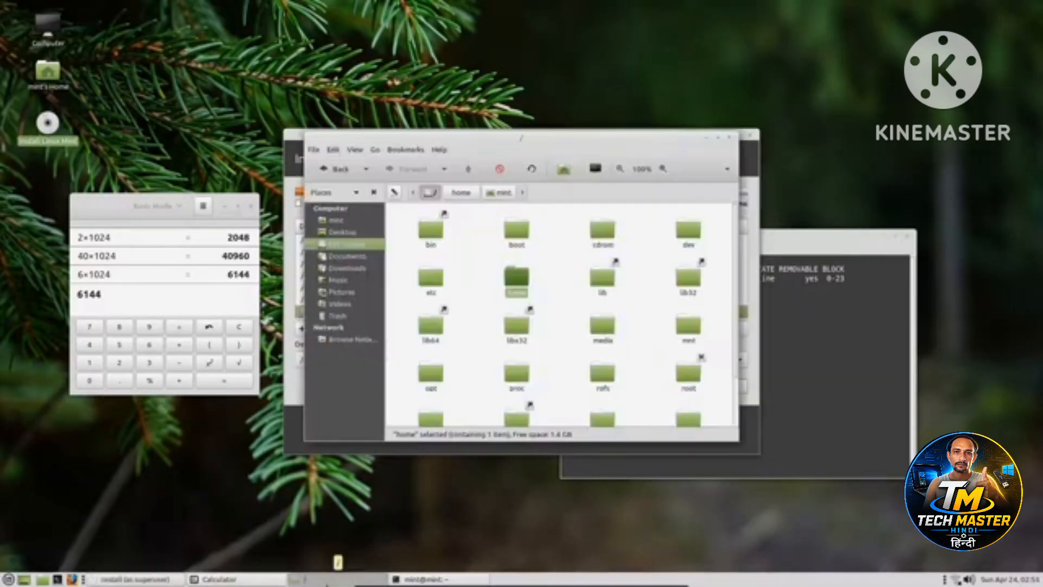
pyautogui.click(331, 220)
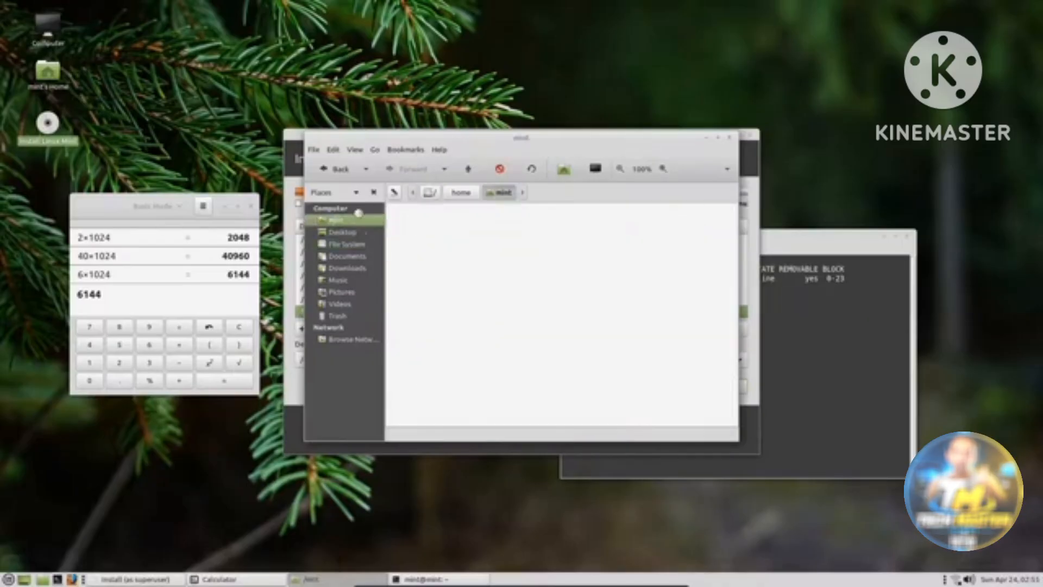
pyautogui.click(460, 193)
pyautogui.click(429, 192)
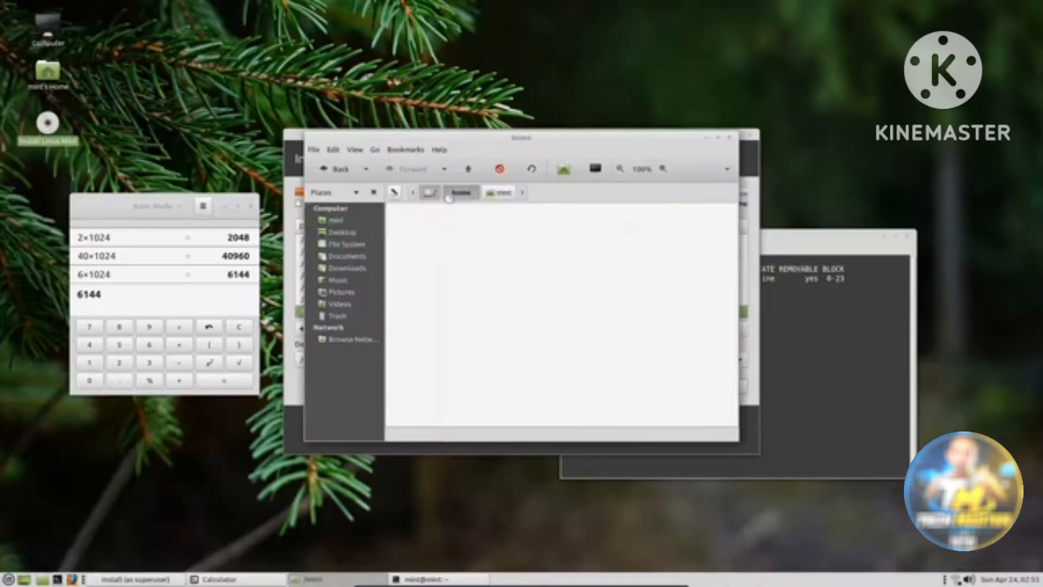
pyautogui.doubleClick(519, 278)
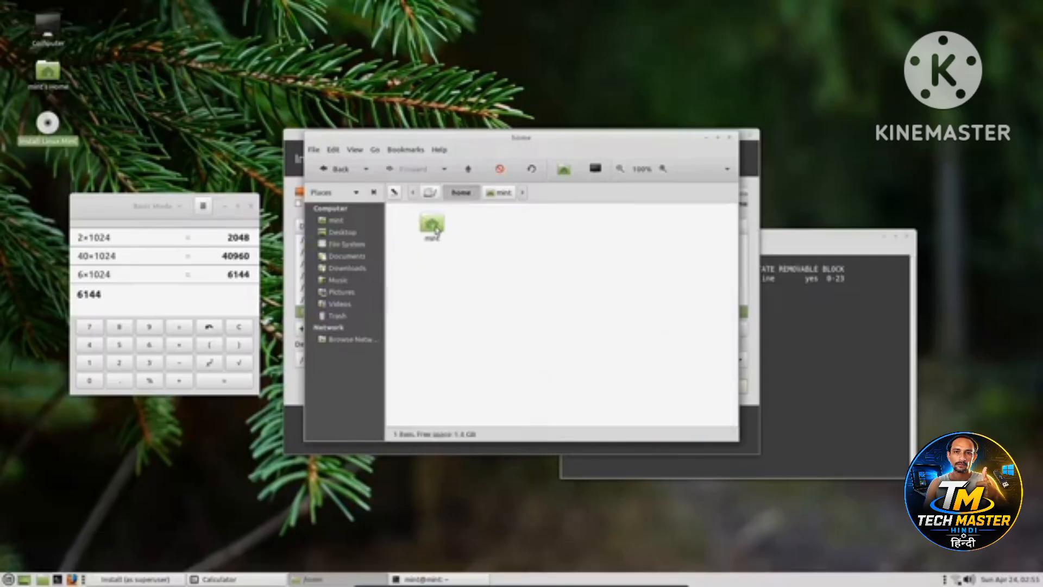
pyautogui.click(437, 231)
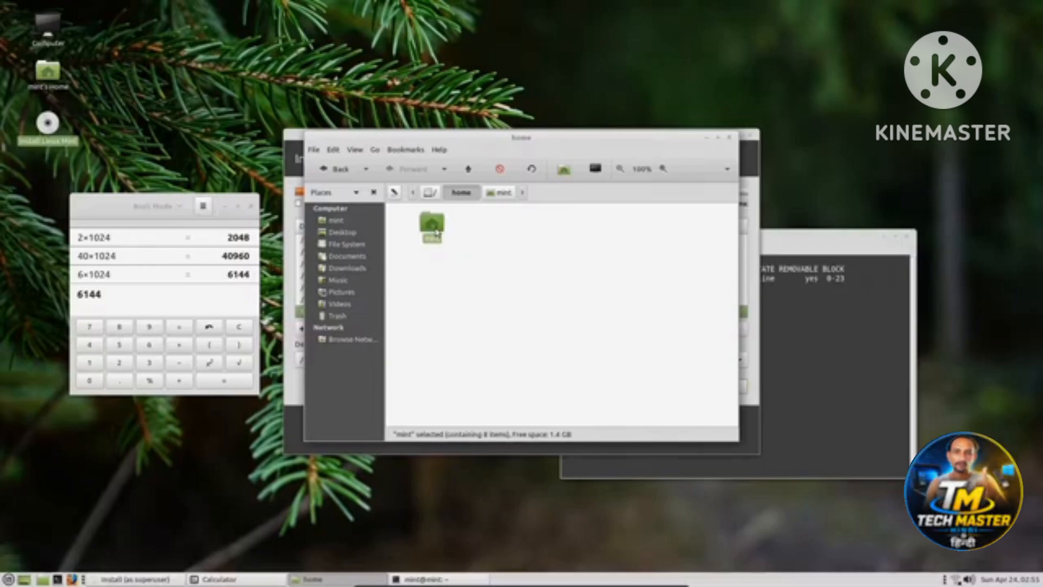
pyautogui.doubleClick(436, 232)
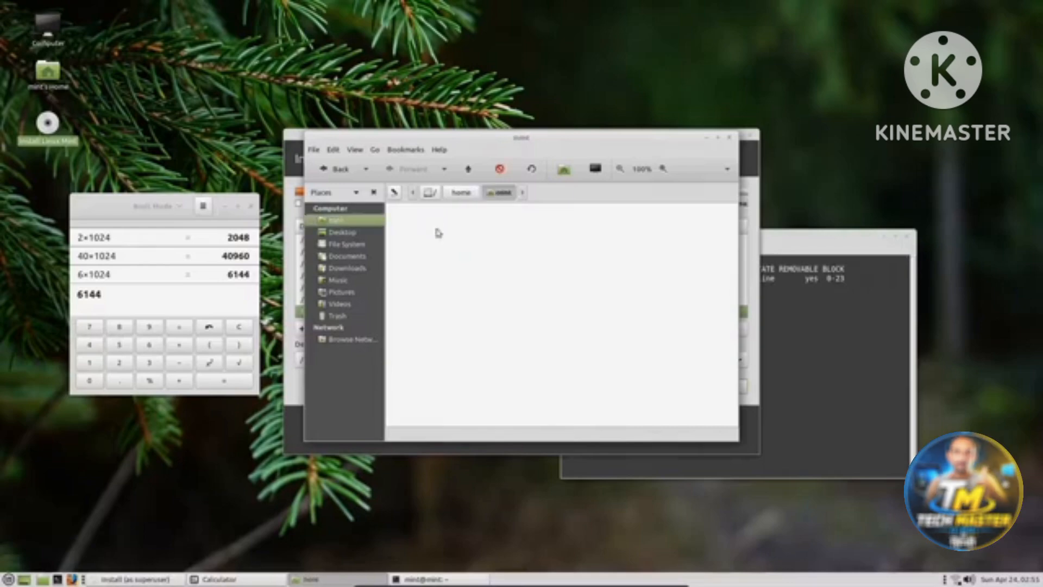
pyautogui.click(706, 138)
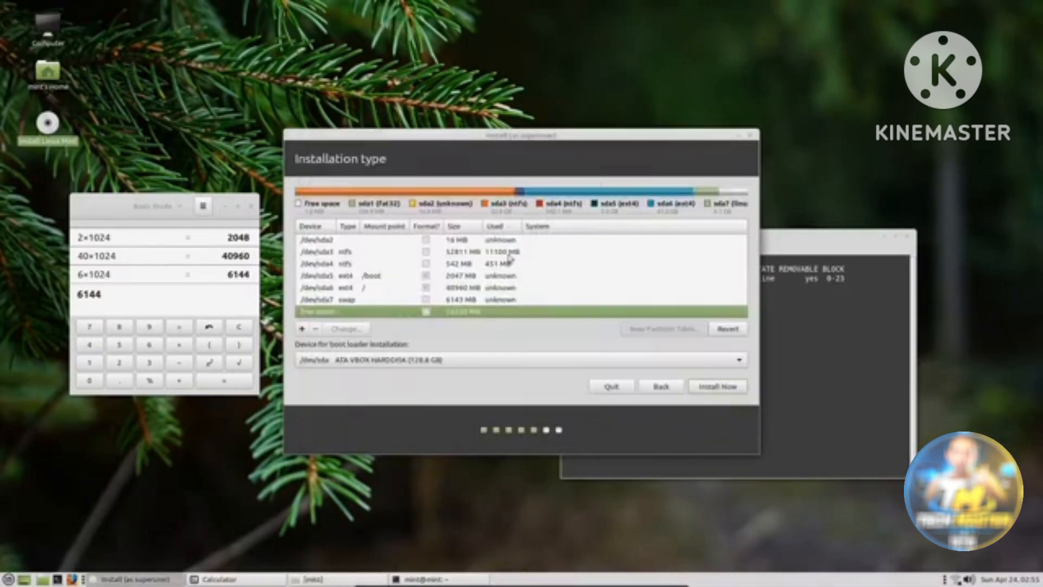
# Step: Create a 26221 MB primary Ext4 partition at the beginning of the free space with mount point /home
pyautogui.click(303, 329)
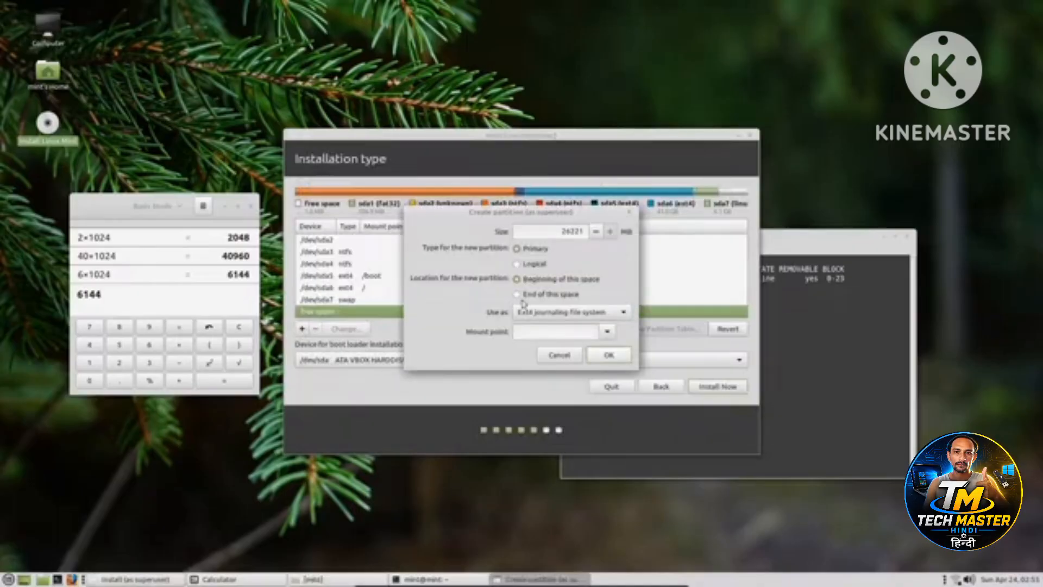
pyautogui.click(607, 331)
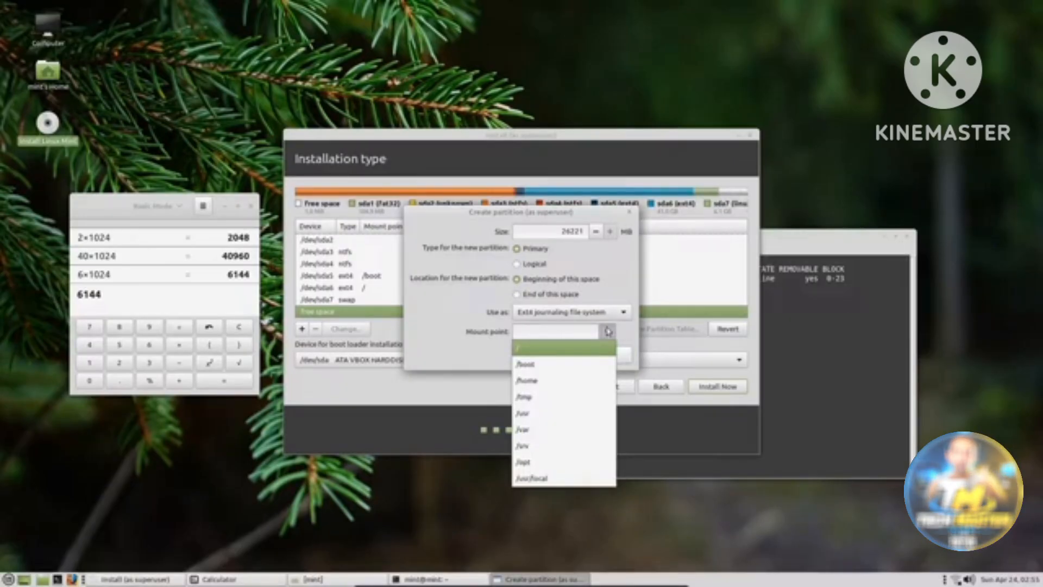
pyautogui.click(538, 381)
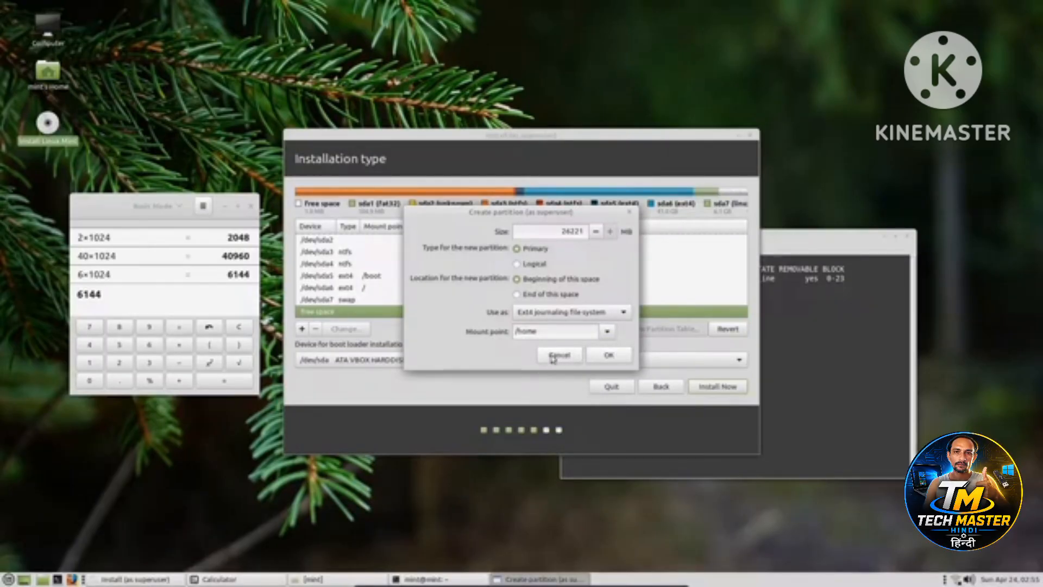
pyautogui.click(612, 355)
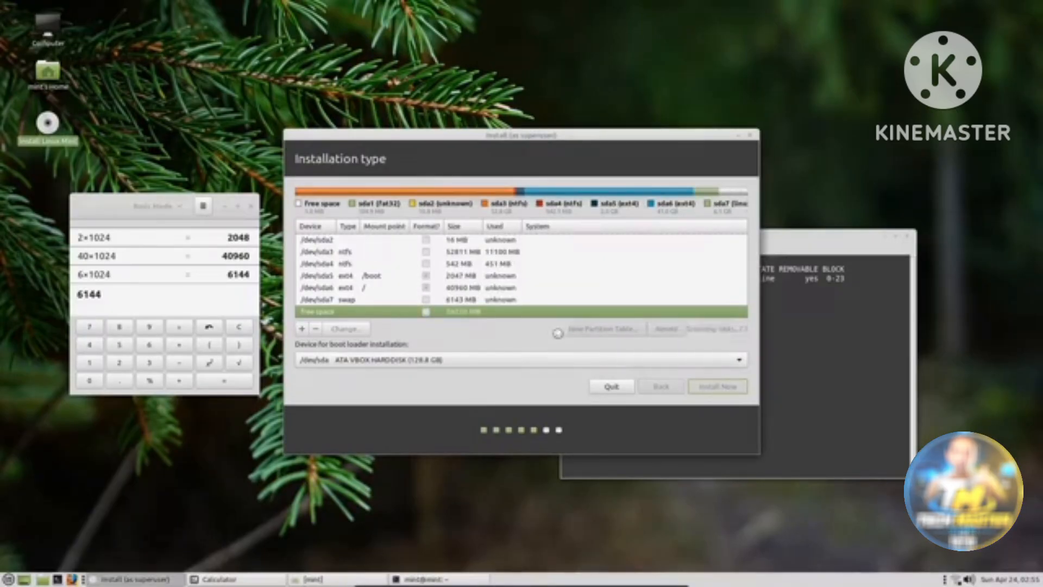
# Step: Examine the root file system's folders in an enlarged file manager window, including usr, srv, opt and the contents of media
pyautogui.click(429, 193)
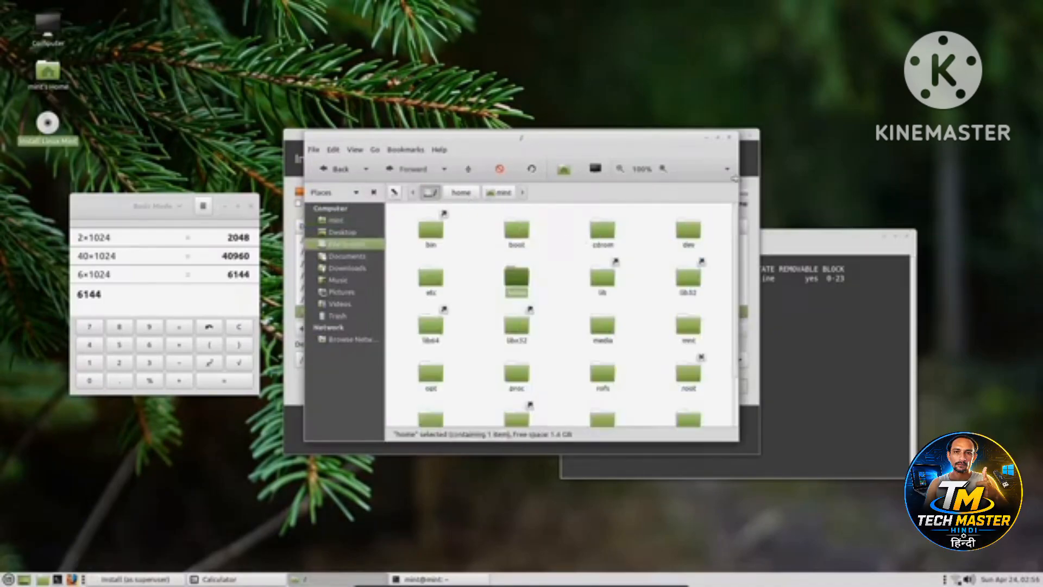
pyautogui.moveTo(735, 436); pyautogui.dragTo(831, 522)
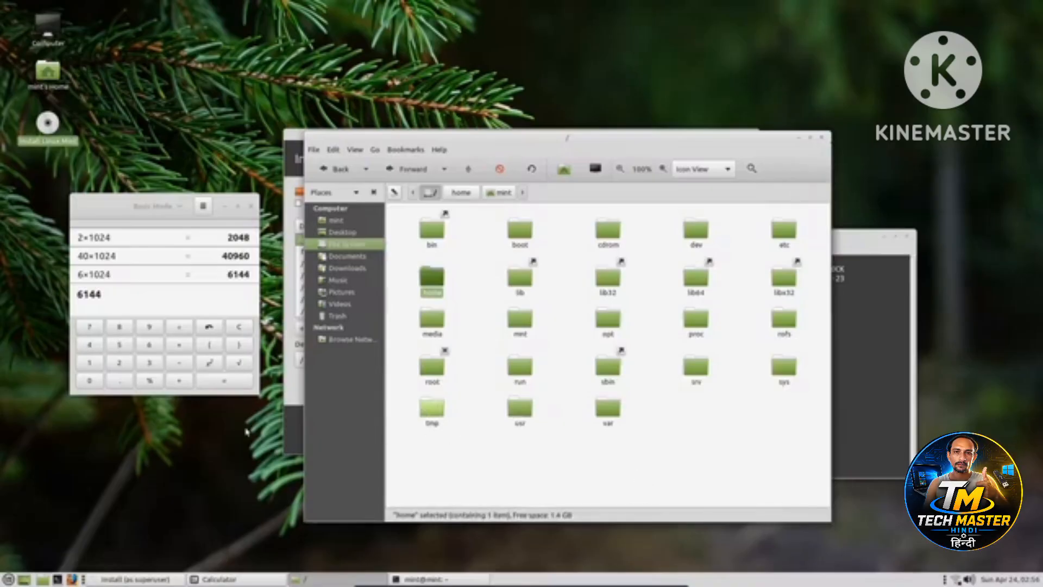
pyautogui.click(525, 417)
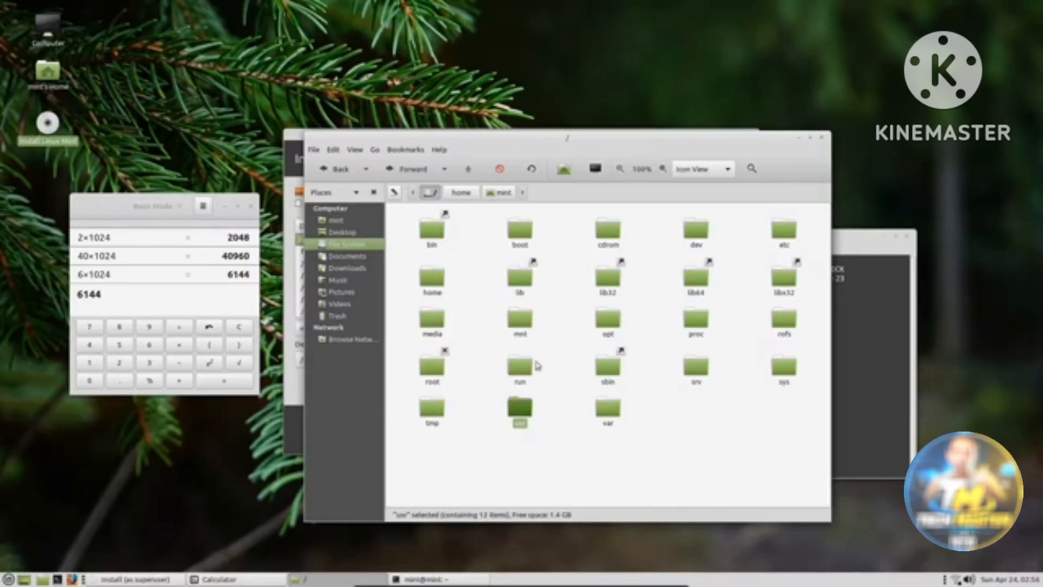
pyautogui.click(703, 372)
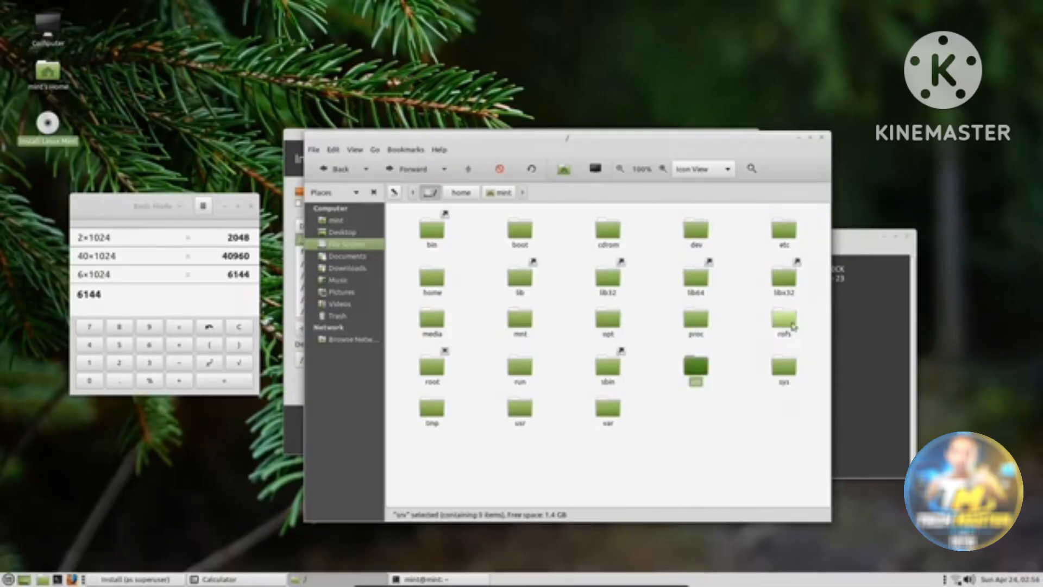
pyautogui.click(610, 329)
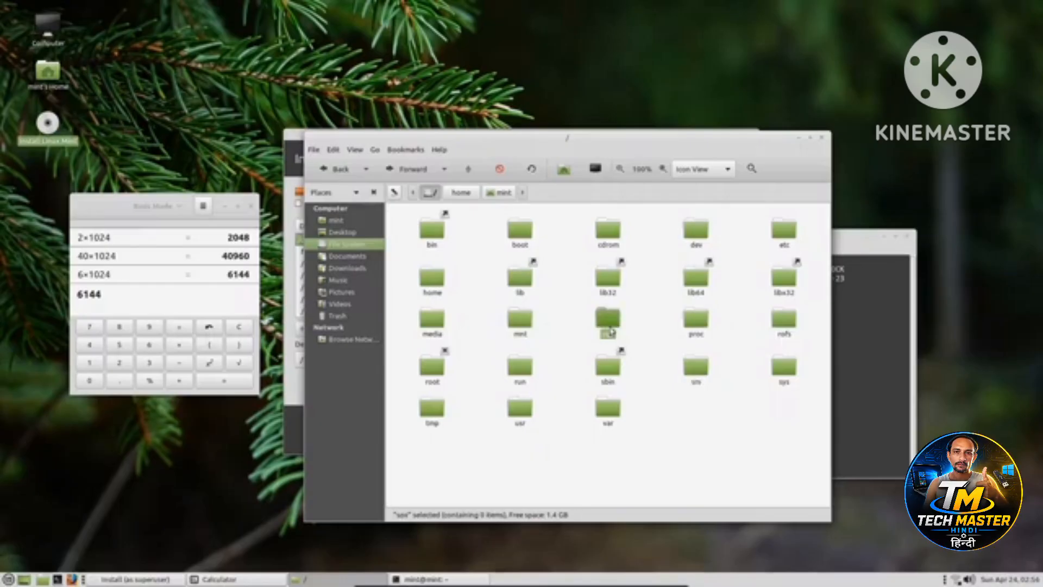
pyautogui.doubleClick(440, 318)
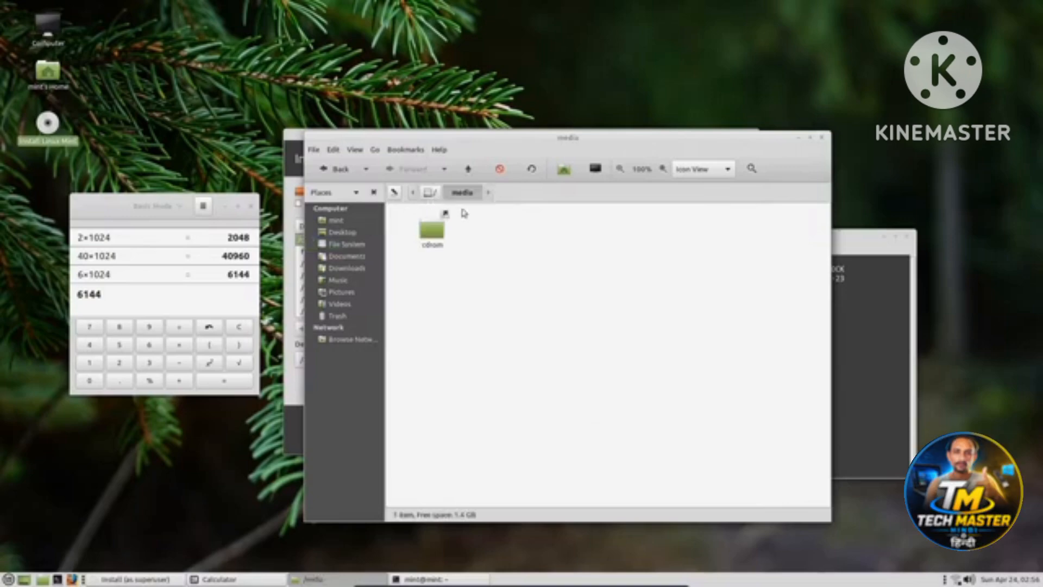
pyautogui.click(798, 140)
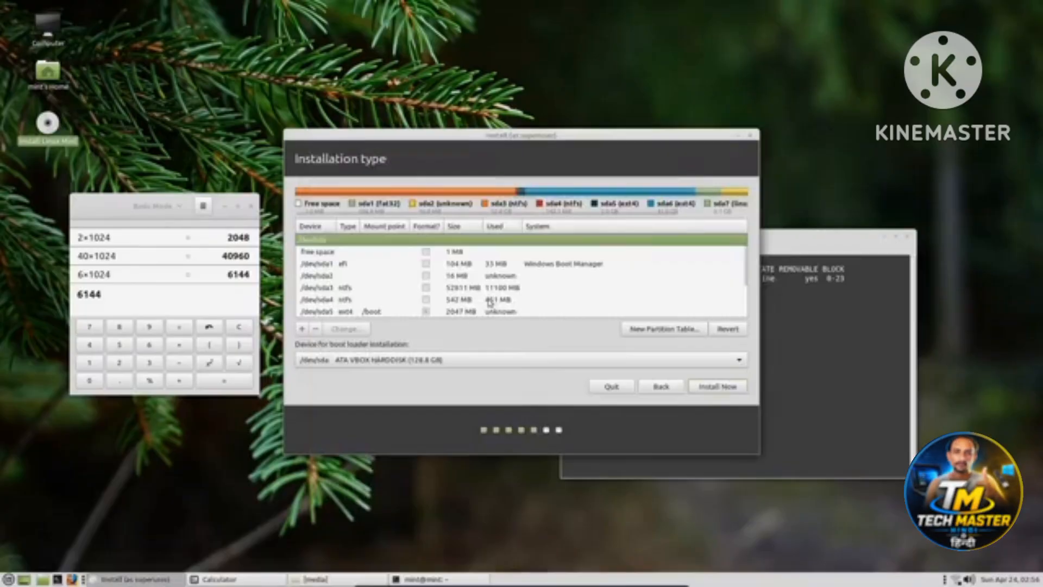
# Step: Set up a new 1 MB primary Ext4 partition in the last free space with mount point /media/storage1
pyautogui.scroll(-1, 479, 305)
pyautogui.scroll(-1, 478, 305)
pyautogui.click(442, 311)
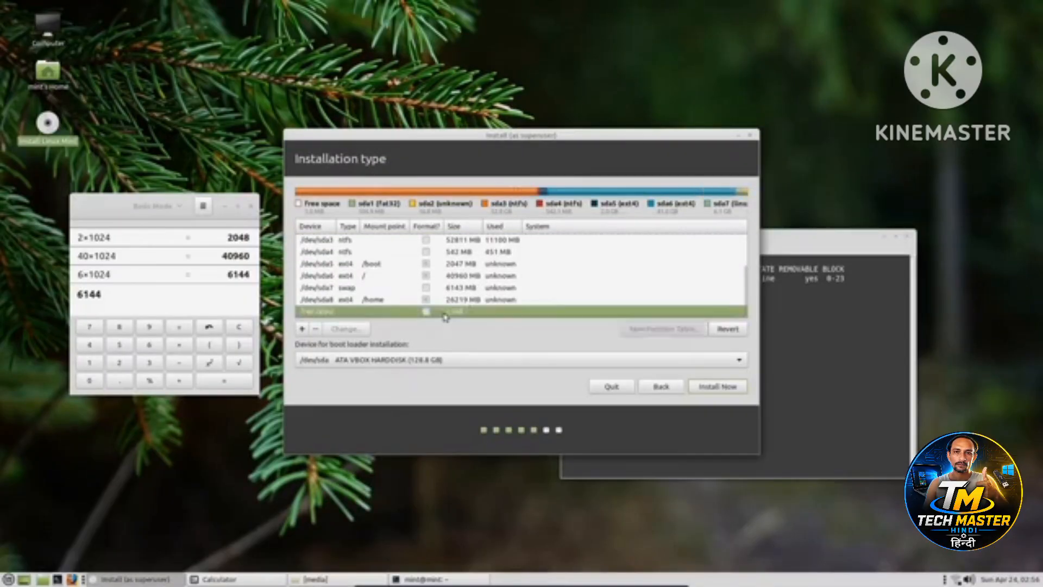
pyautogui.click(302, 330)
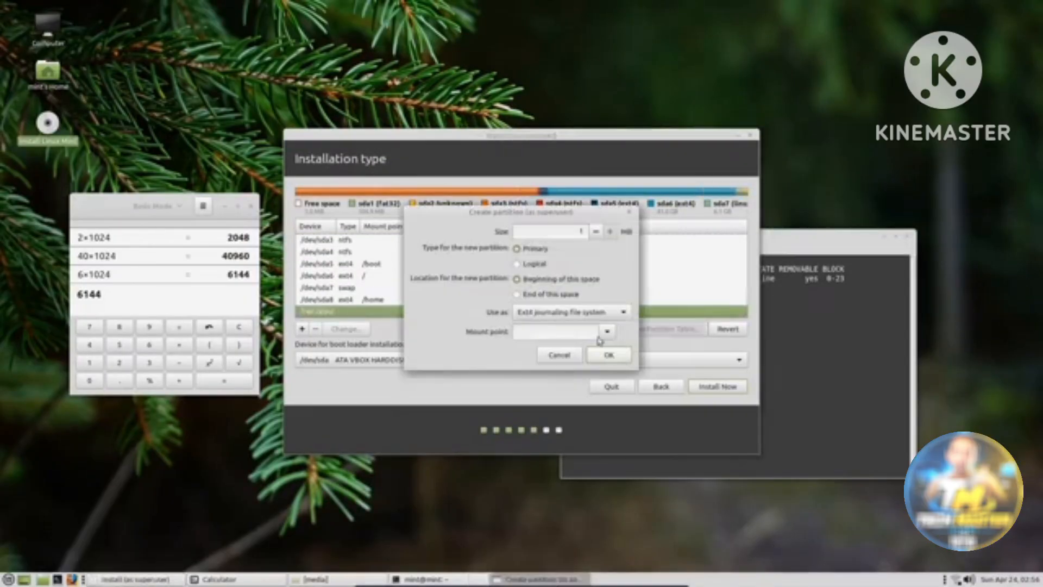
pyautogui.click(587, 333)
pyautogui.write('/')
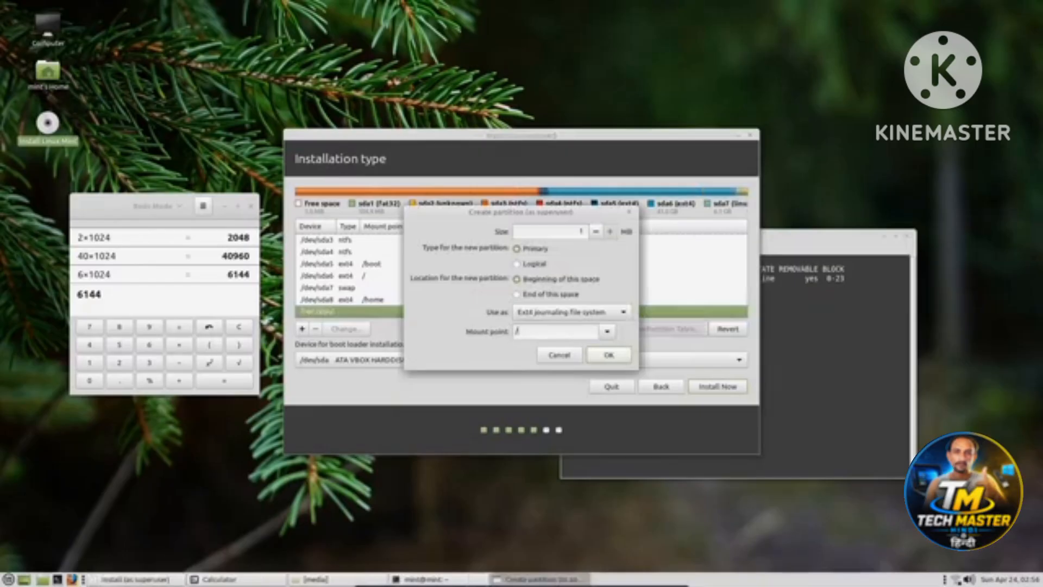
pyautogui.write('media')
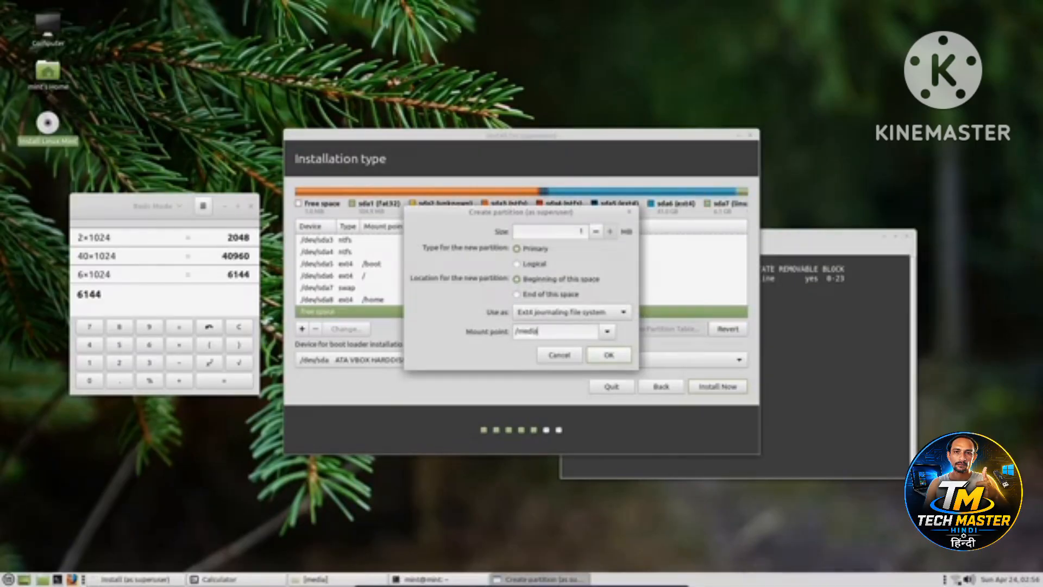
pyautogui.write('/')
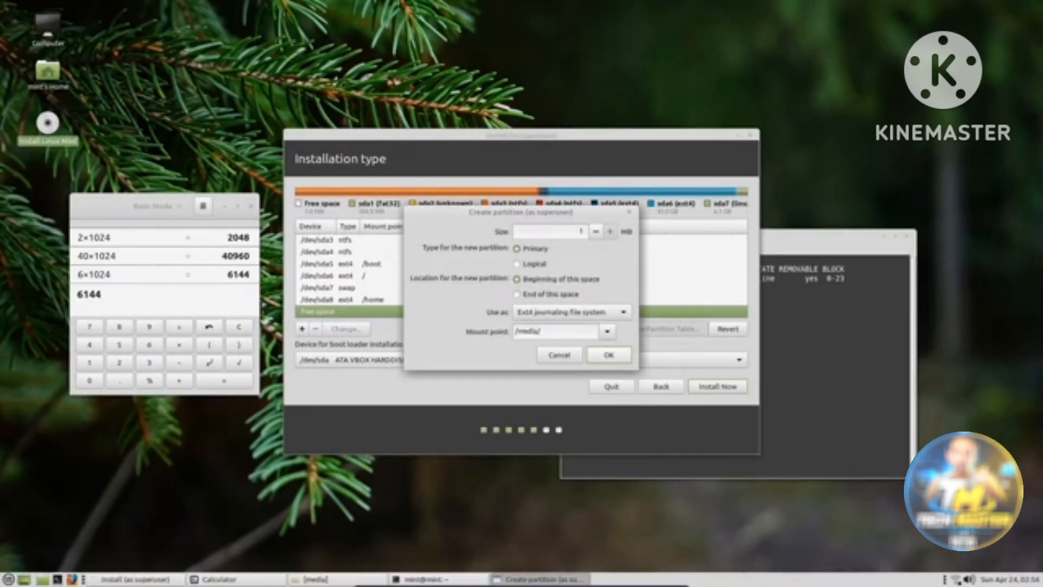
pyautogui.write('stora')
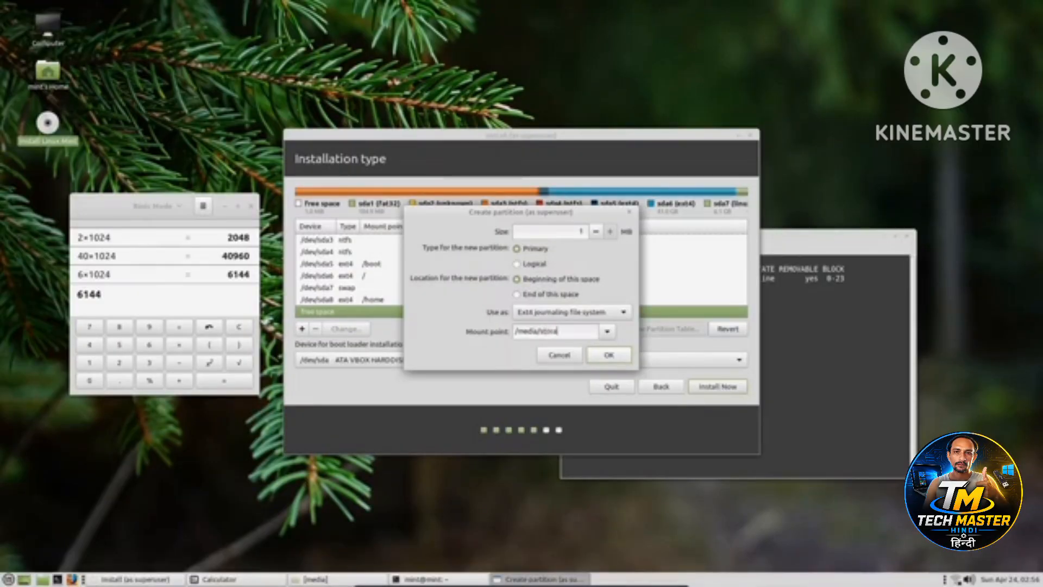
pyautogui.write('ge1')
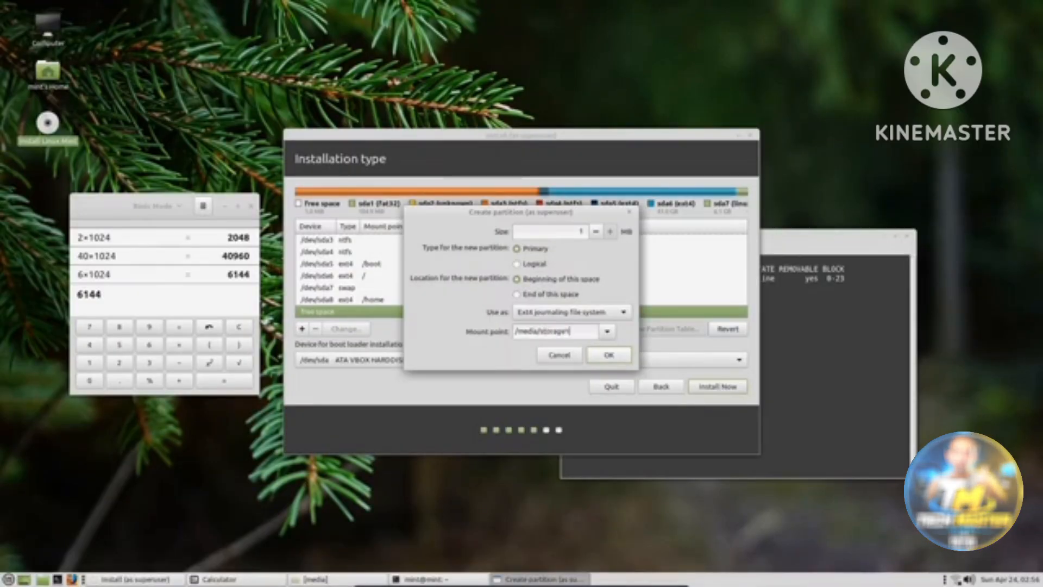